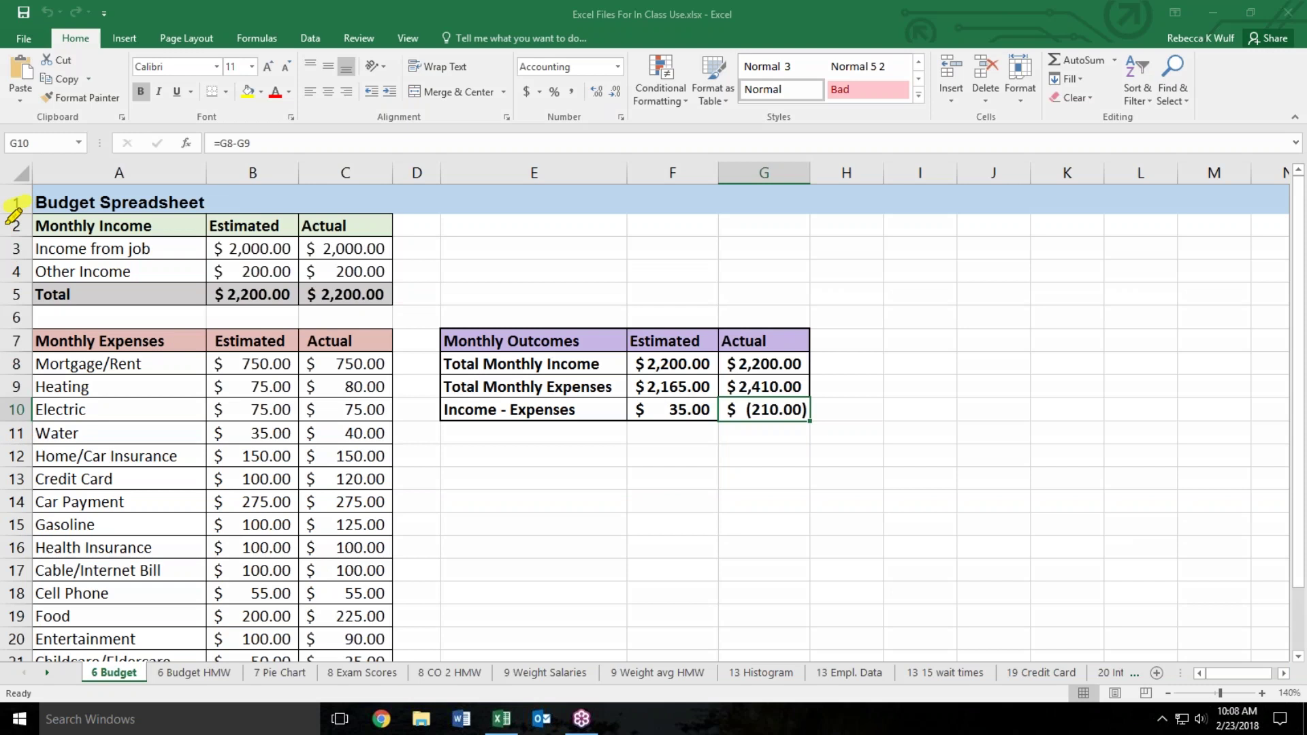
- Highlight rows 2–3, the title row, columns A–D and the $2,410.00 actual expenses value
mouse_move(6, 226)
left_mouse_down()
mouse_move(22, 225)
mouse_move(22, 272)
left_mouse_up()
mouse_move(20, 210)
left_mouse_down()
mouse_move(750, 212)
mouse_move(308, 204)
left_mouse_up()
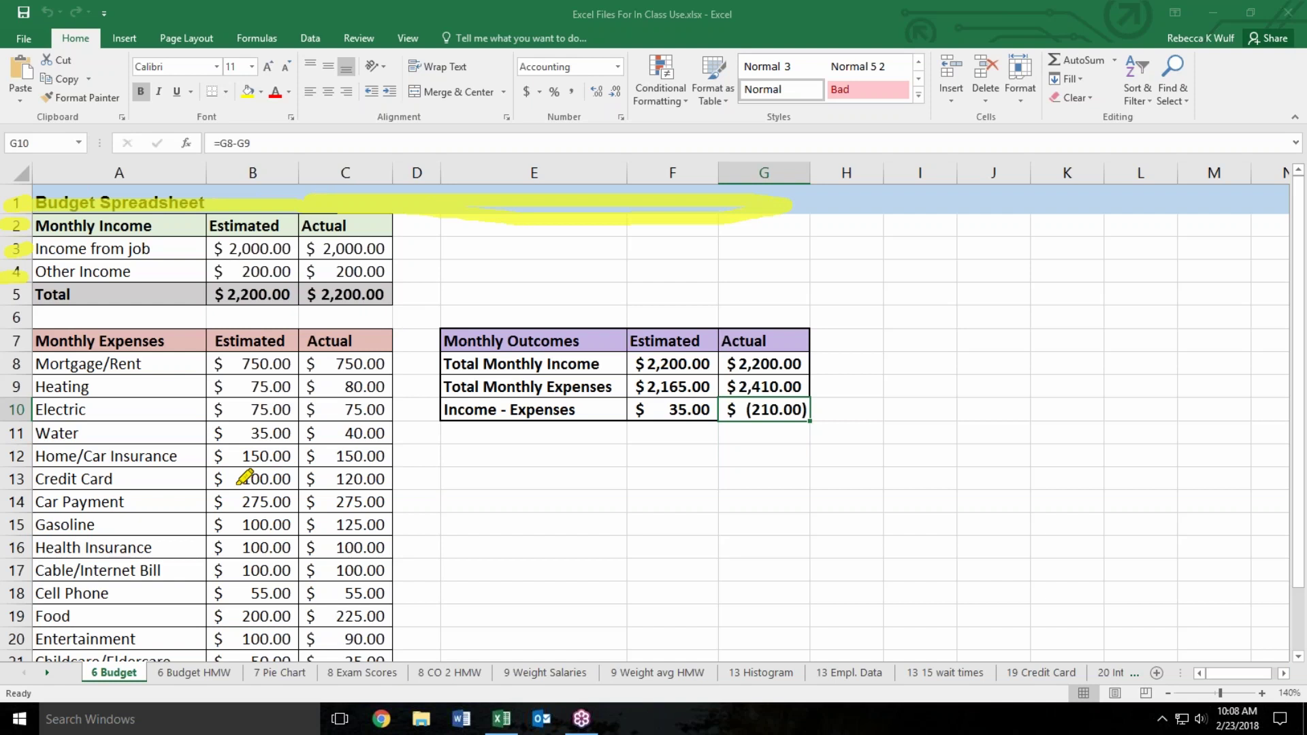
left_click_drag(243, 144, 231, 354)
left_click_drag(358, 124, 359, 188)
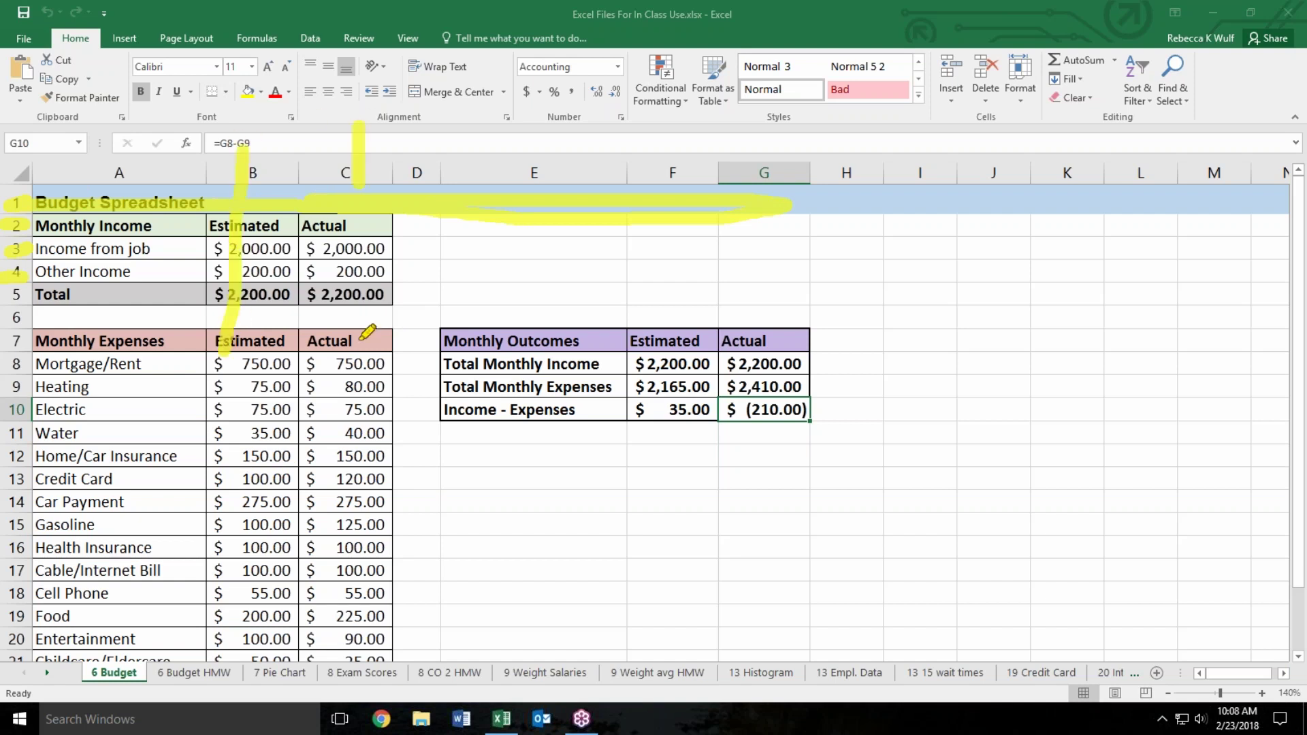
left_click_drag(423, 114, 413, 294)
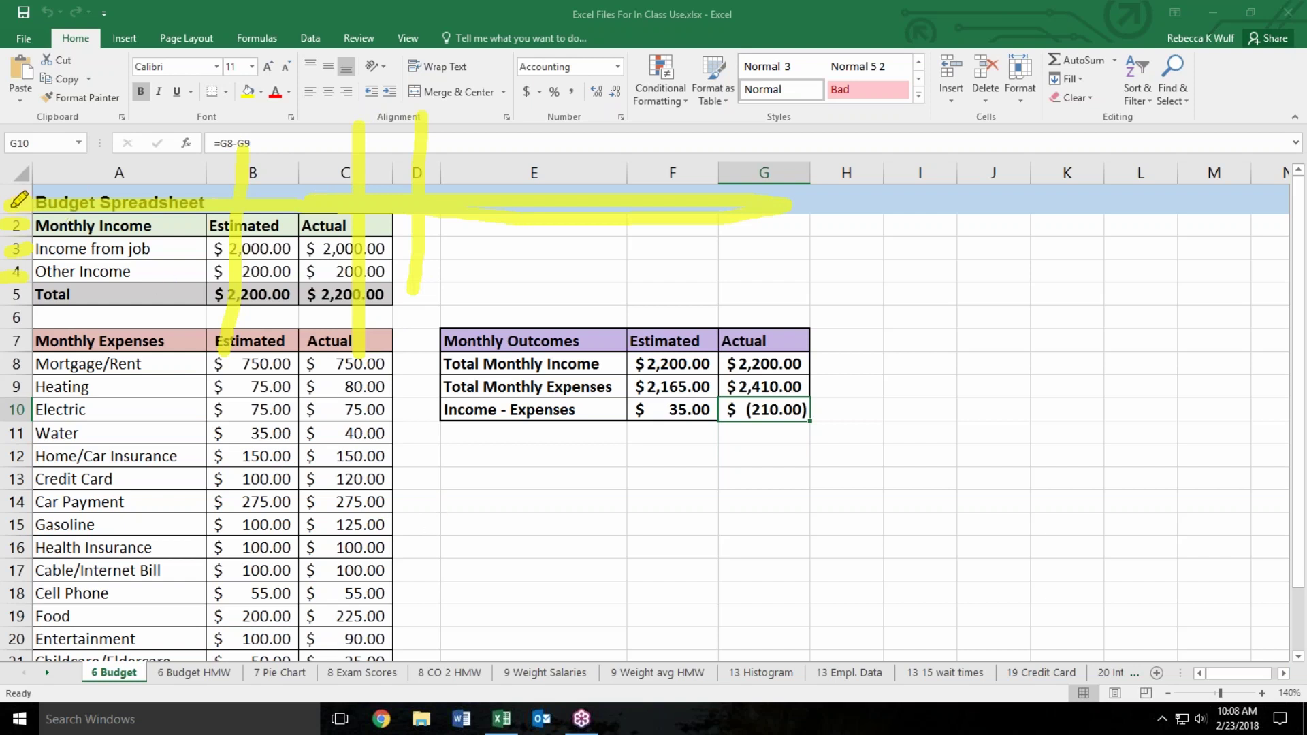
left_click_drag(124, 141, 125, 315)
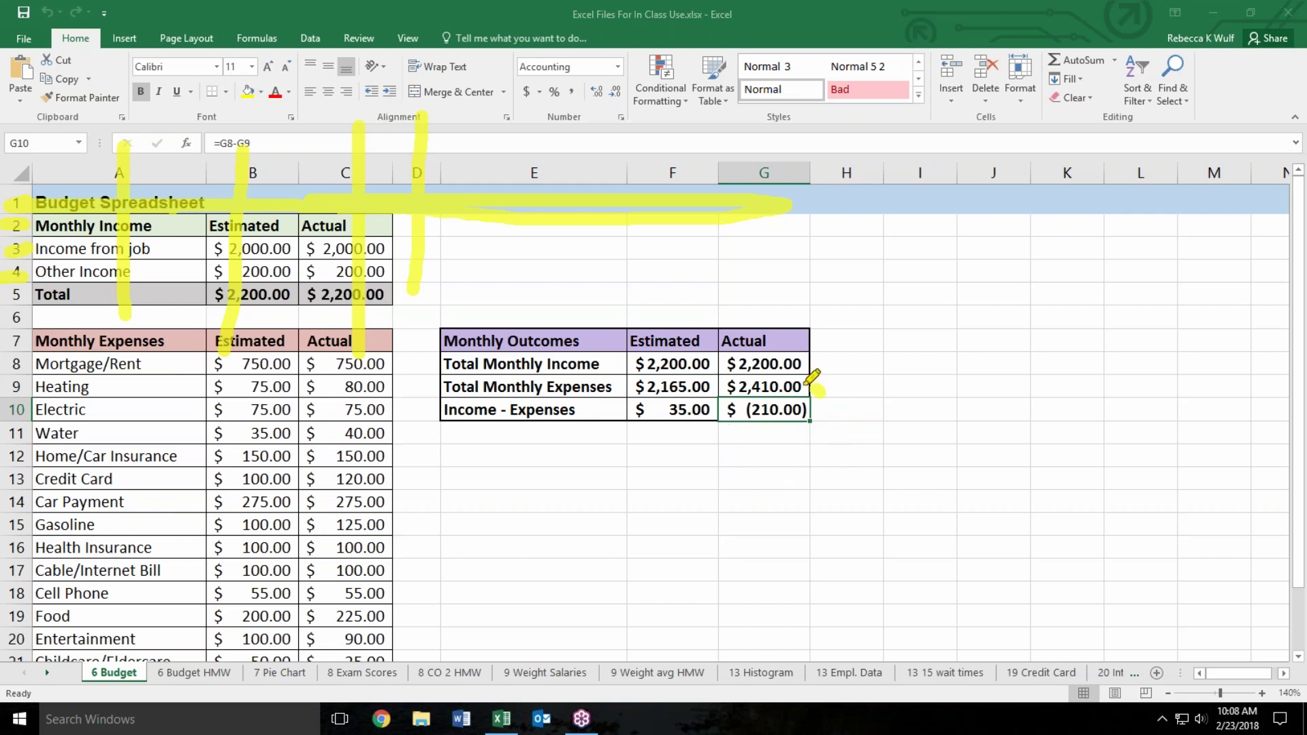
mouse_move(822, 389)
left_mouse_down()
mouse_move(698, 386)
mouse_move(741, 441)
mouse_move(873, 409)
mouse_move(820, 371)
left_mouse_up()
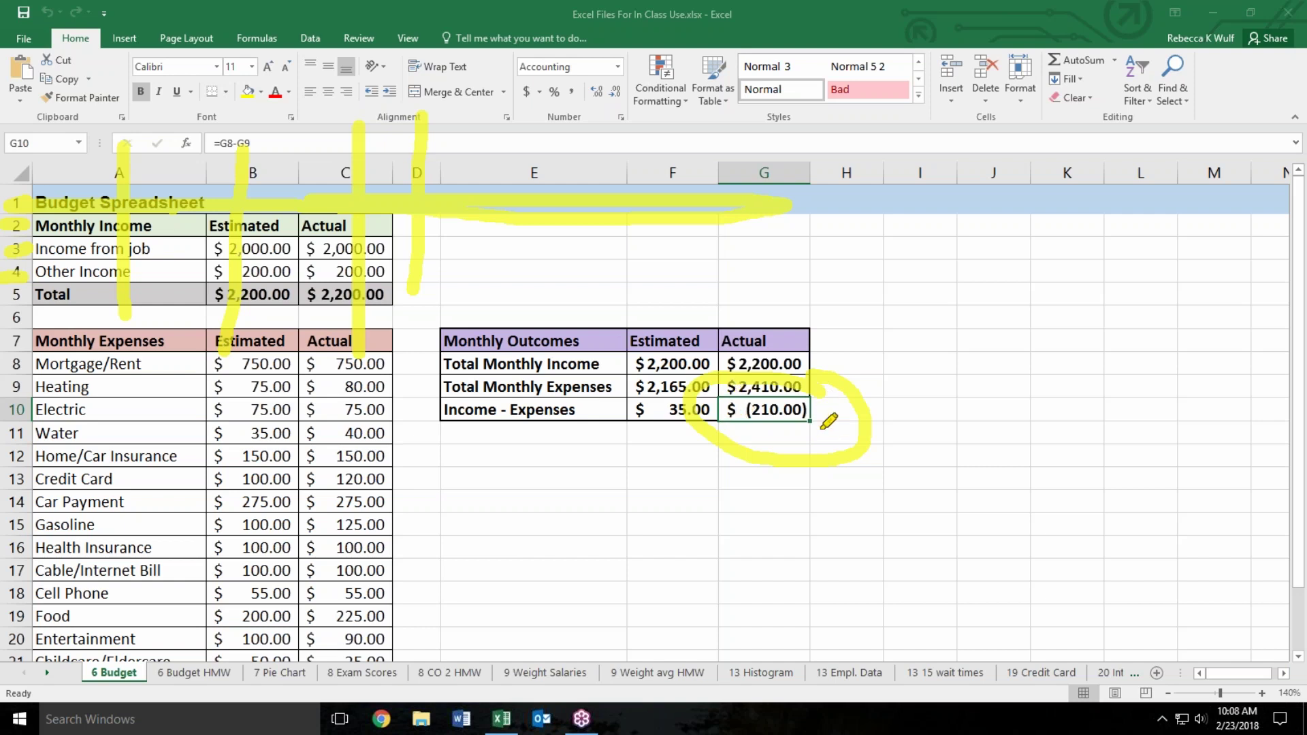
- Highlight the G10 reference, its =G8-G9 formula, and the $2,200.00 and $2,410.00 values
left_click_drag(40, 129, 0, 122)
mouse_move(0, 180)
left_mouse_down()
mouse_move(53, 153)
mouse_move(37, 128)
left_mouse_up()
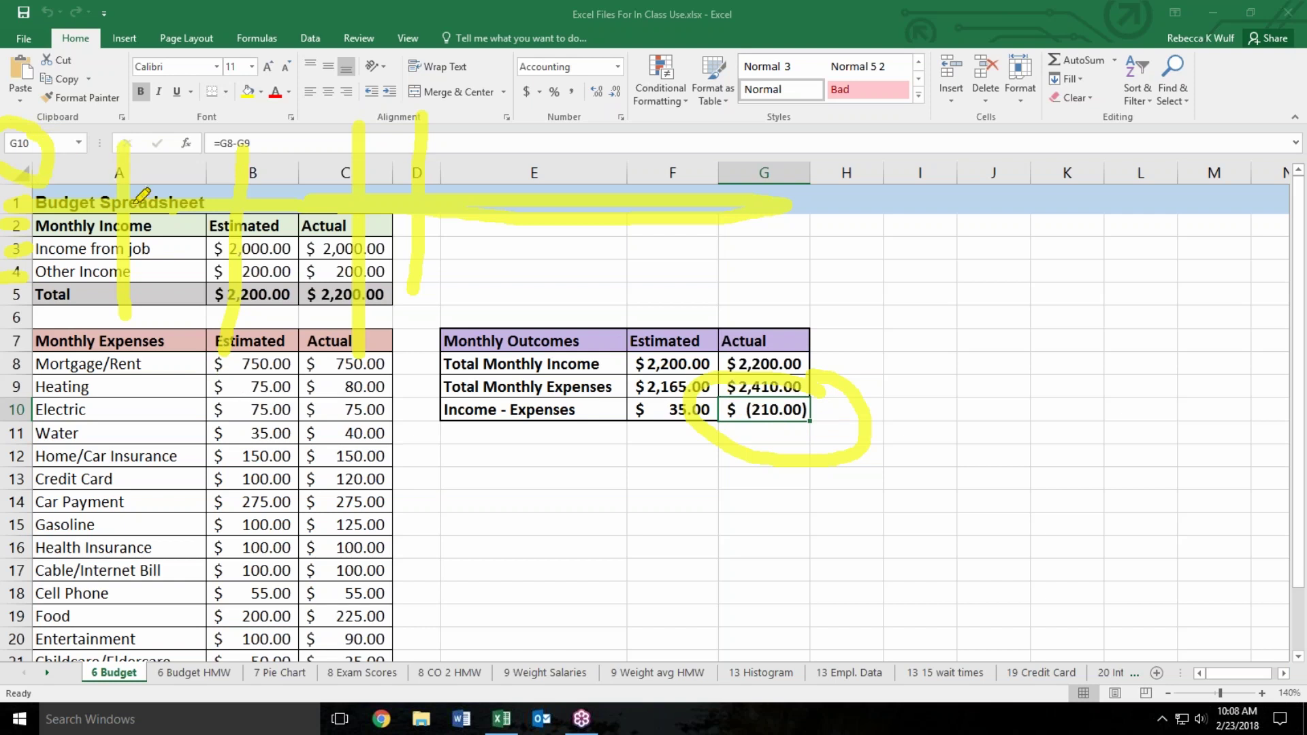
key("Escape")
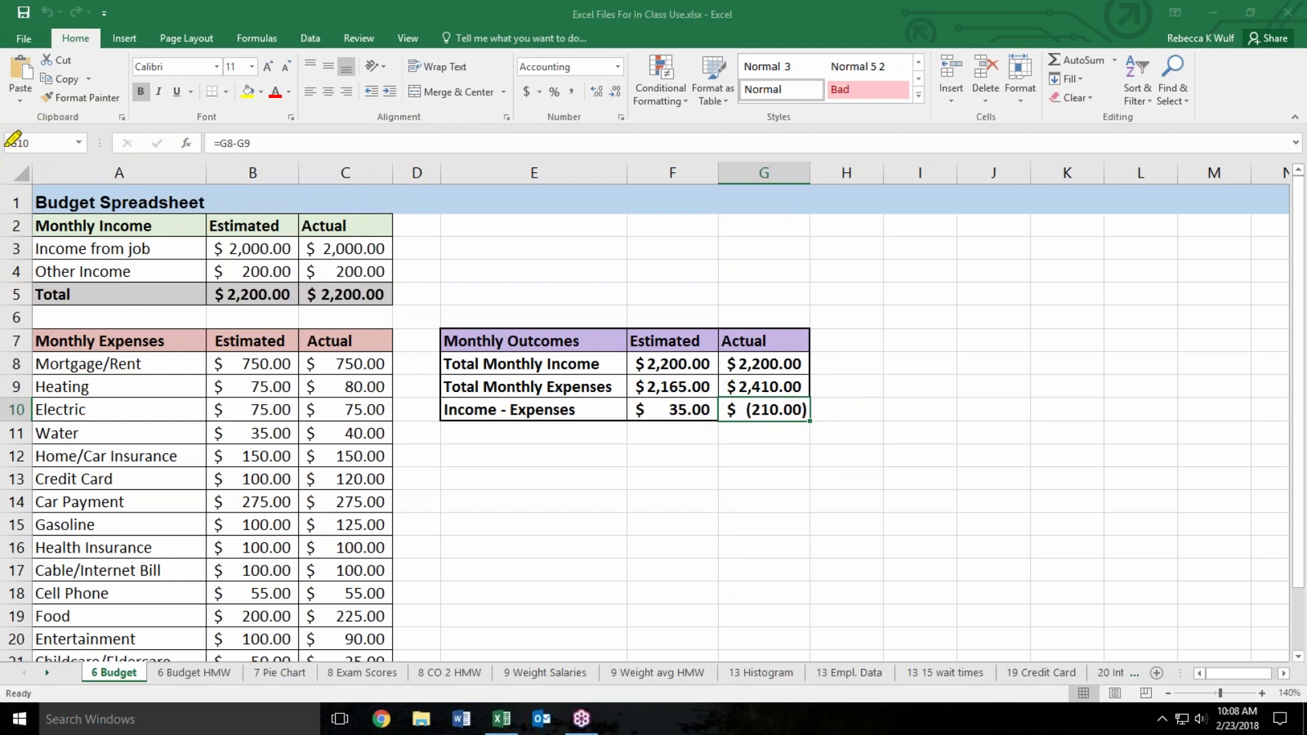
left_click_drag(8, 143, 46, 145)
mouse_move(271, 151)
left_mouse_down()
mouse_move(223, 112)
mouse_move(147, 143)
mouse_move(198, 167)
mouse_move(270, 151)
left_mouse_up()
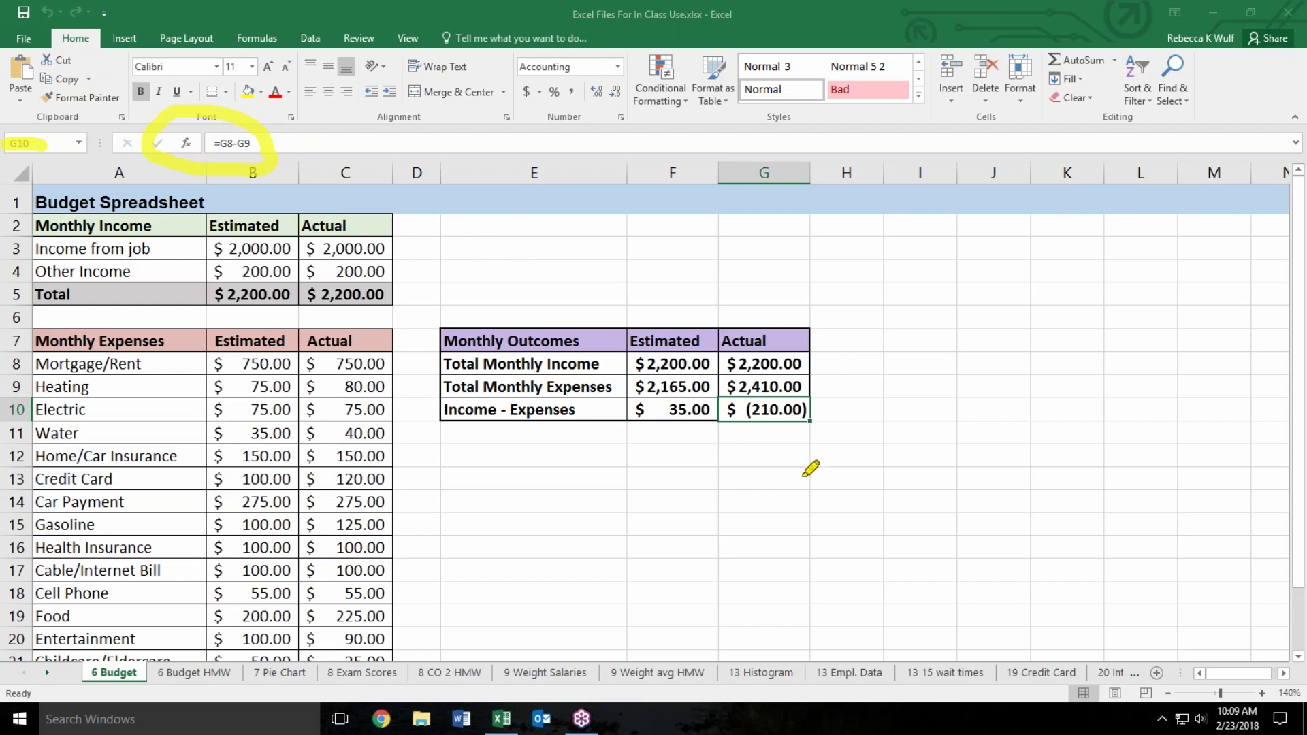
left_click_drag(727, 364, 811, 363)
left_click_drag(725, 386, 825, 384)
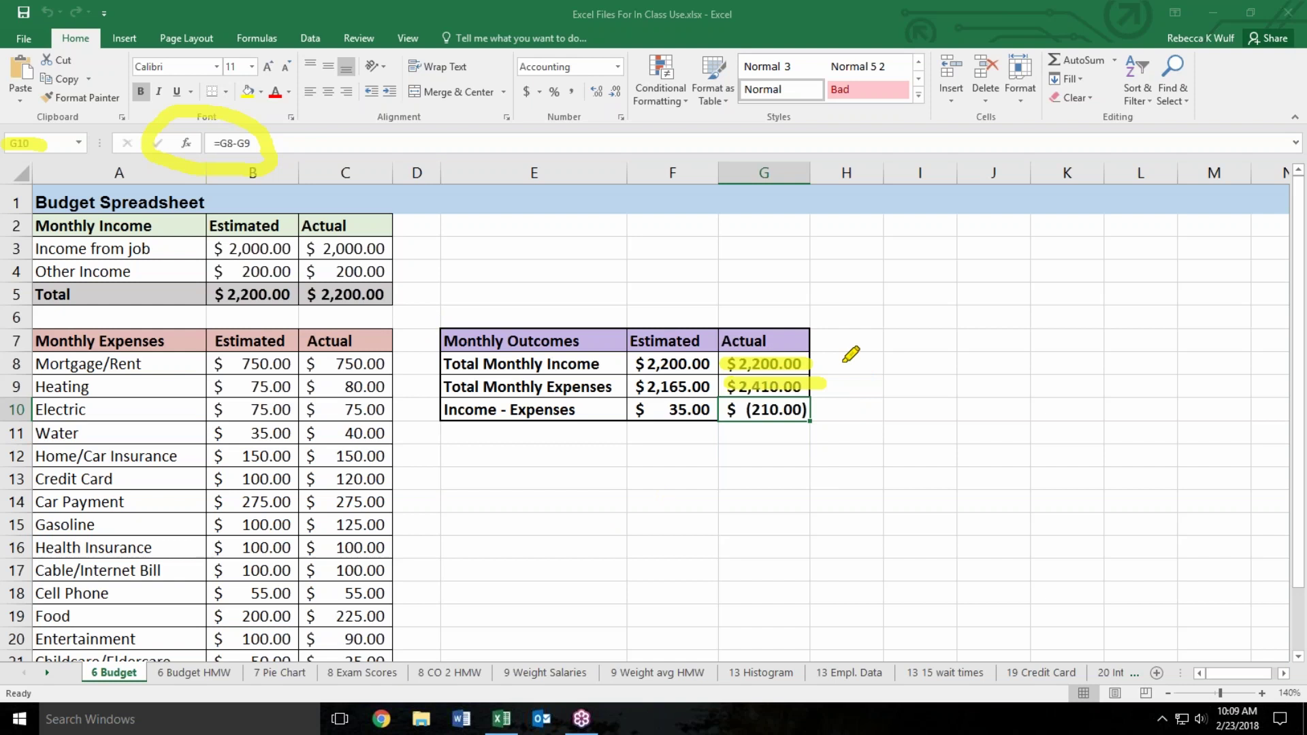
mouse_move(827, 357)
left_mouse_down()
mouse_move(860, 355)
mouse_move(864, 392)
left_mouse_up()
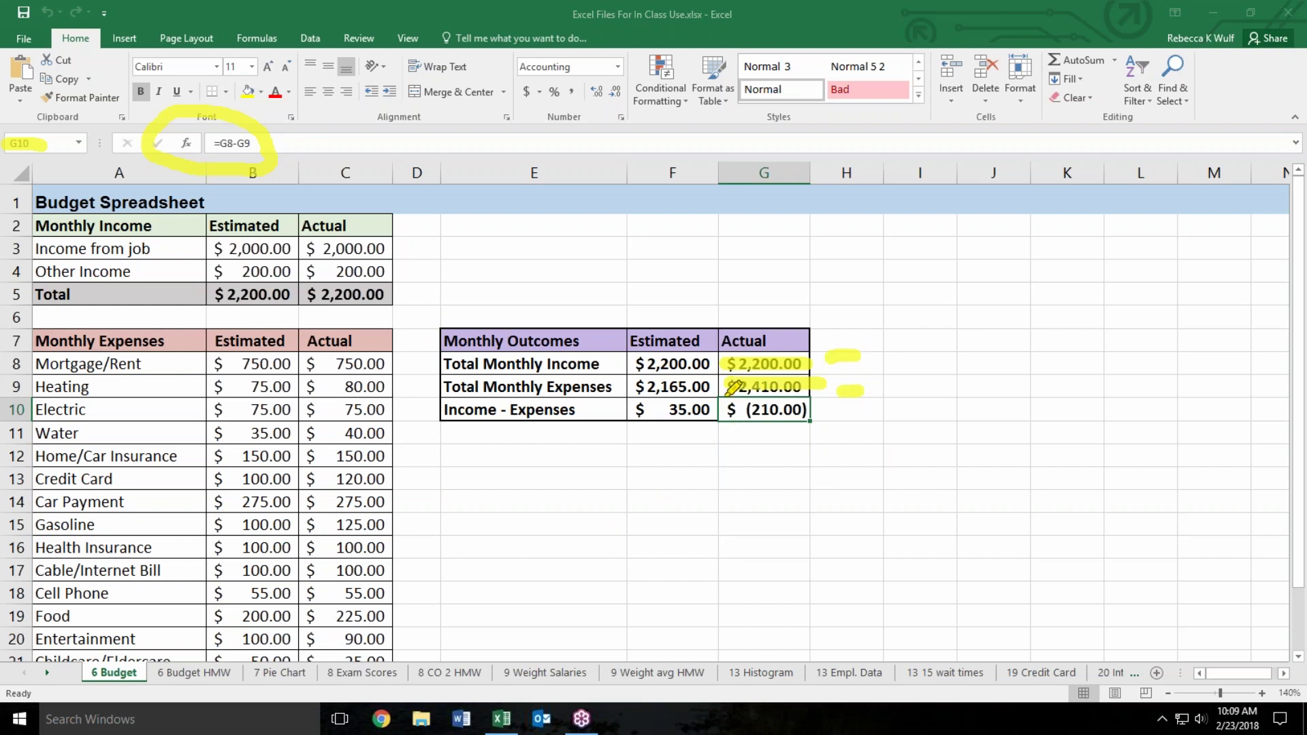
mouse_move(728, 385)
left_mouse_down()
mouse_move(734, 414)
mouse_move(842, 446)
mouse_move(846, 381)
mouse_move(712, 385)
left_mouse_up()
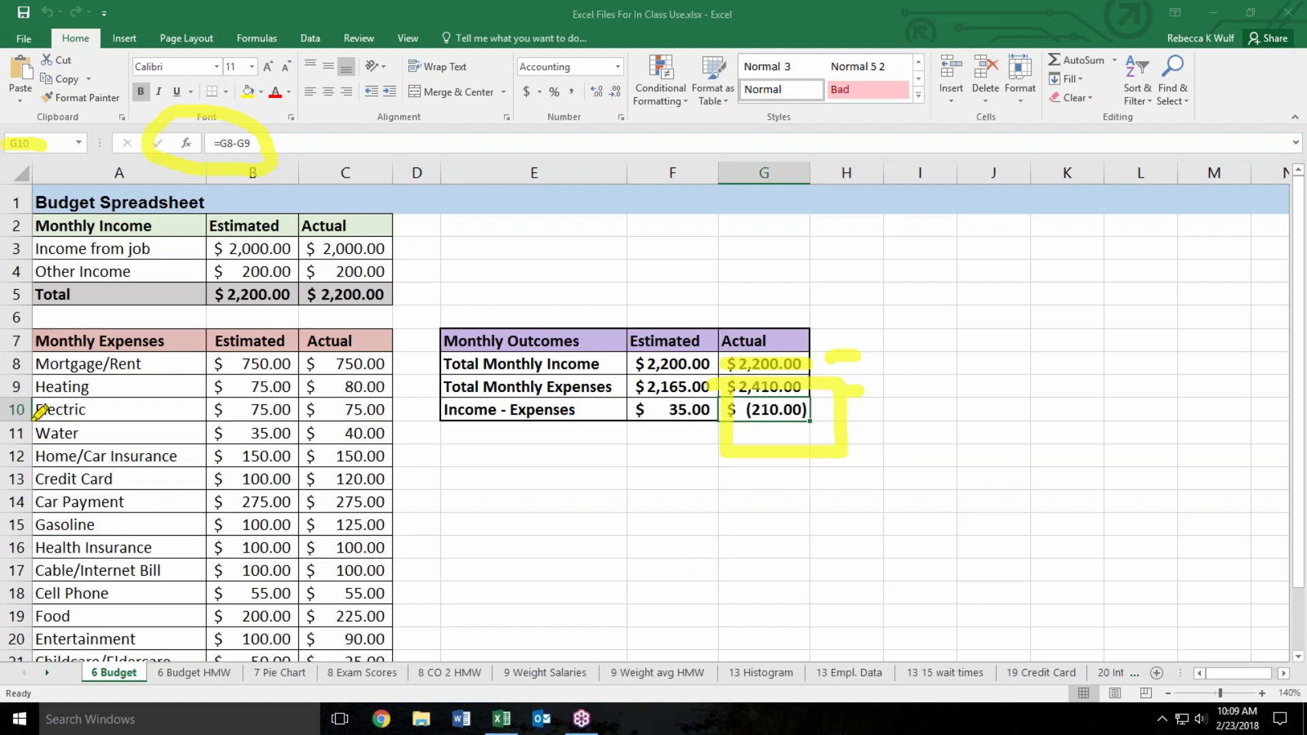
- Re-mark the G8 and G9 values and the income Total row 5, then clear the marks
key("Escape")
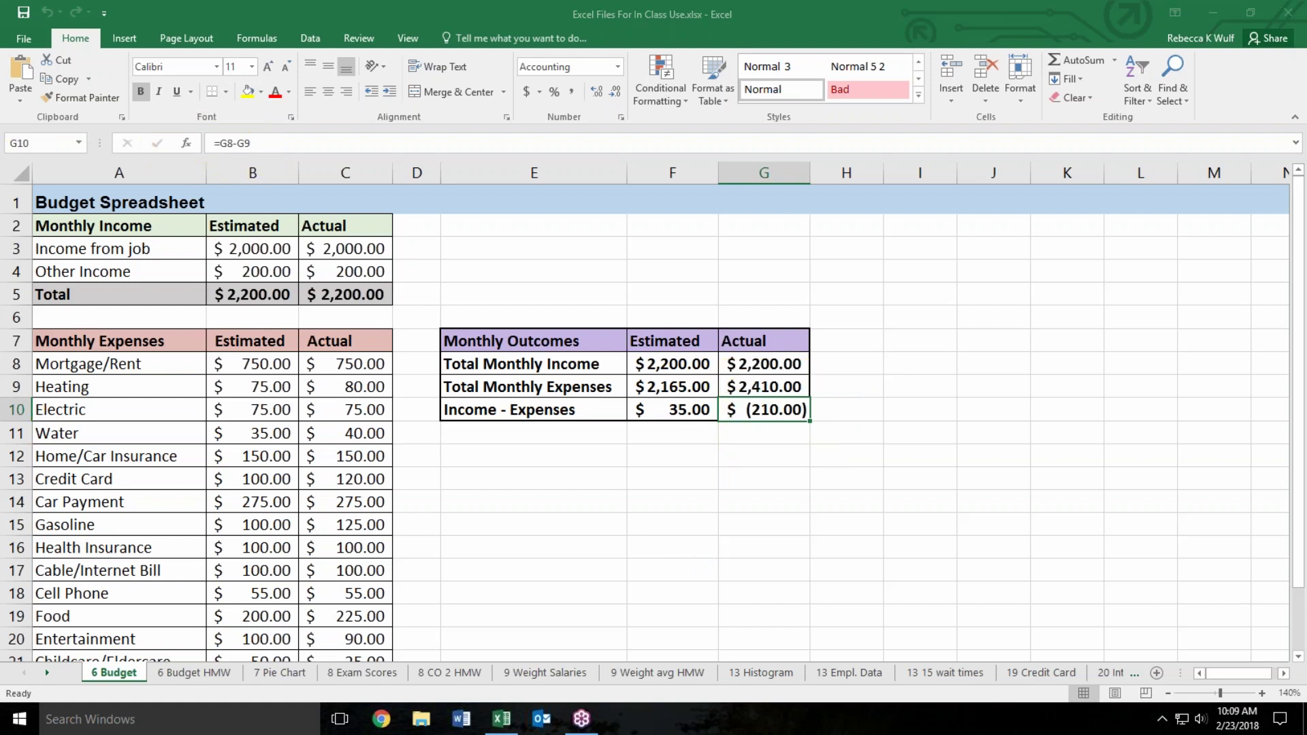
left_click(819, 362)
mouse_move(819, 362)
left_mouse_down()
mouse_move(867, 363)
mouse_move(858, 391)
left_mouse_up()
left_click(827, 389)
mouse_move(40, 294)
left_mouse_down()
mouse_move(373, 306)
mouse_move(210, 274)
mouse_move(201, 289)
mouse_move(301, 275)
left_mouse_up()
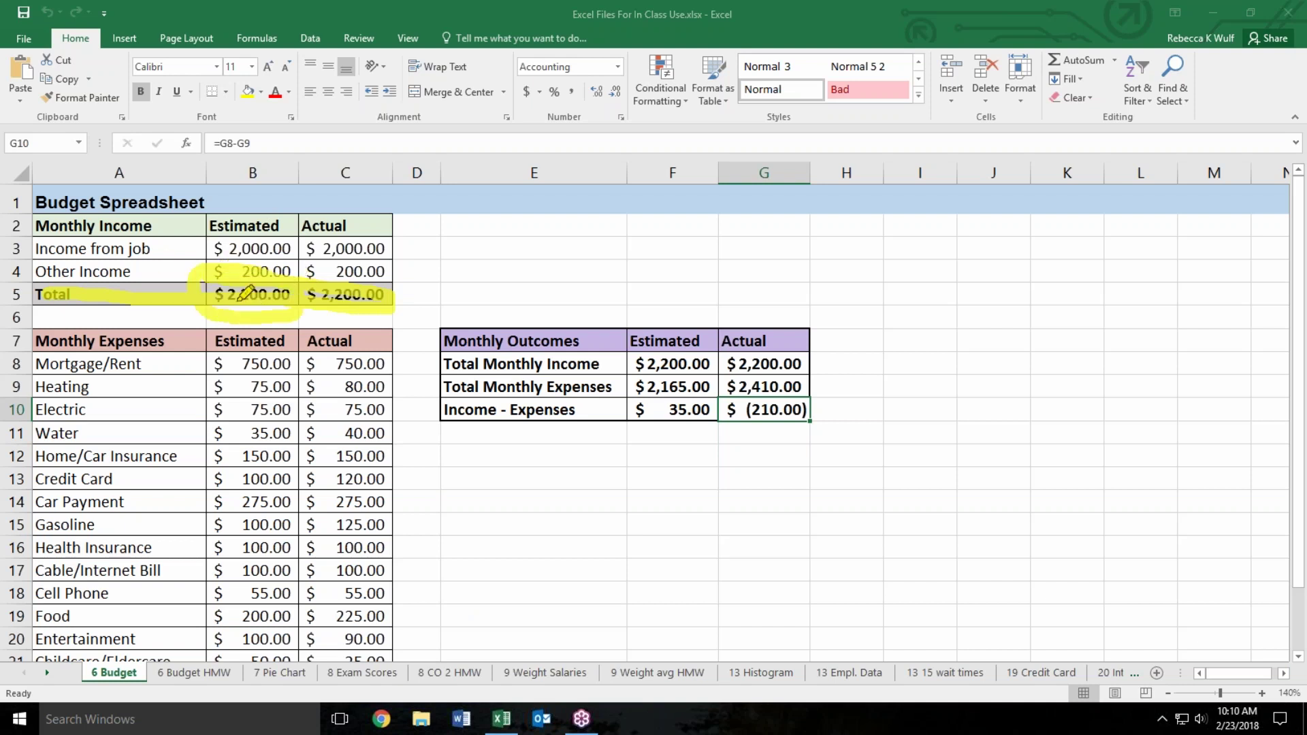
key("Escape")
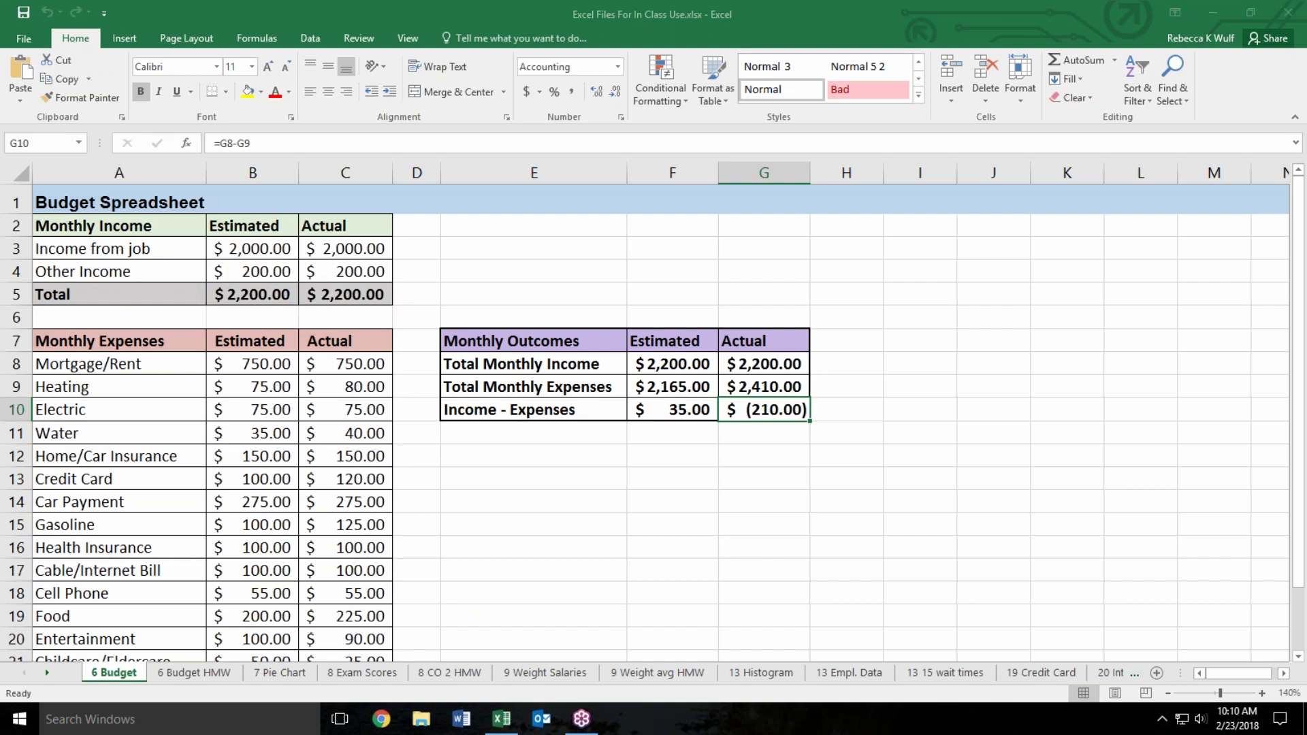
- Show the =SUM(B3:B4) formula behind the estimated income total in B5
left_click(251, 292)
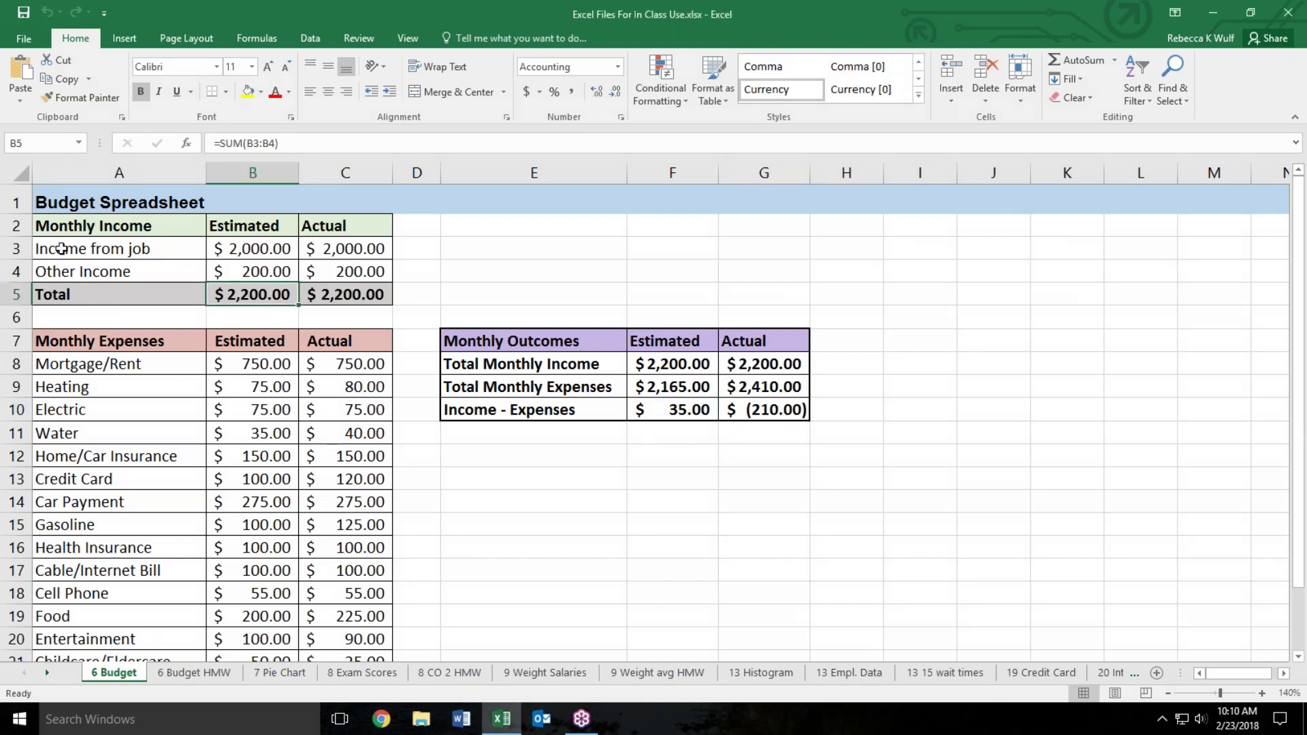
left_click(43, 142)
left_click(281, 143)
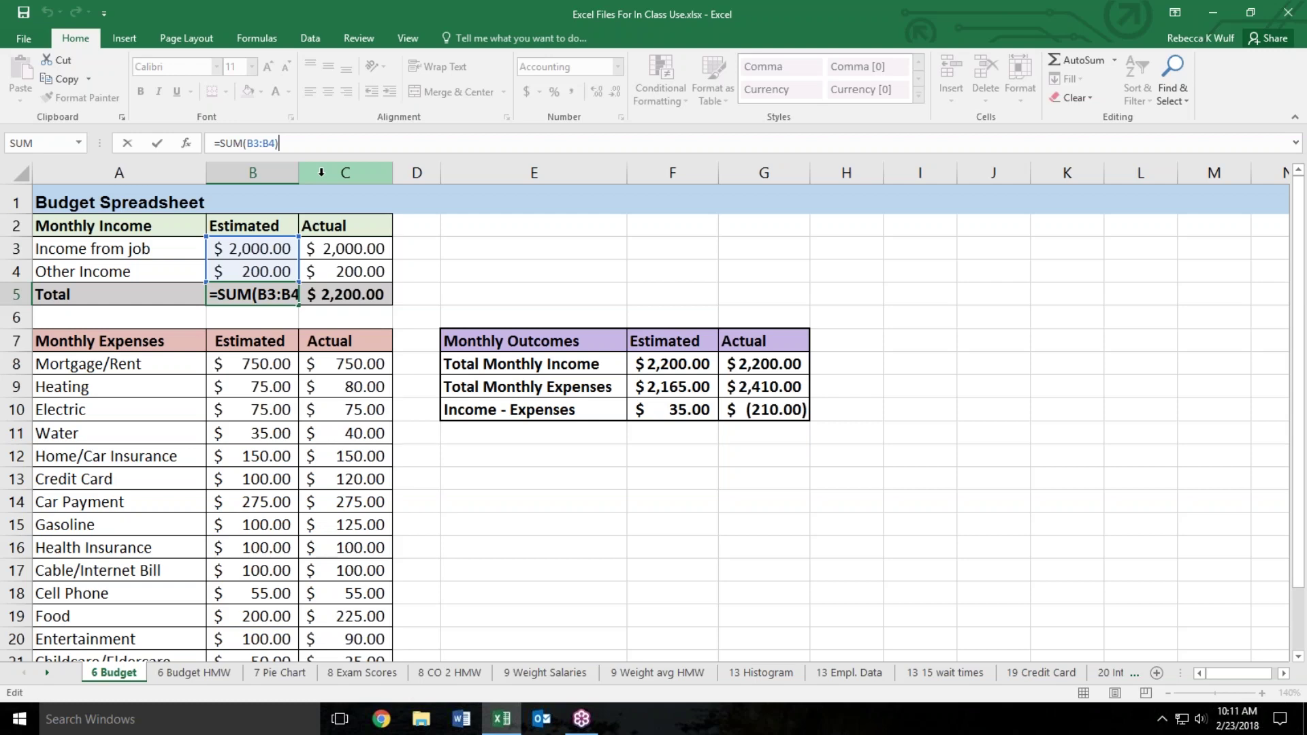
key("Return")
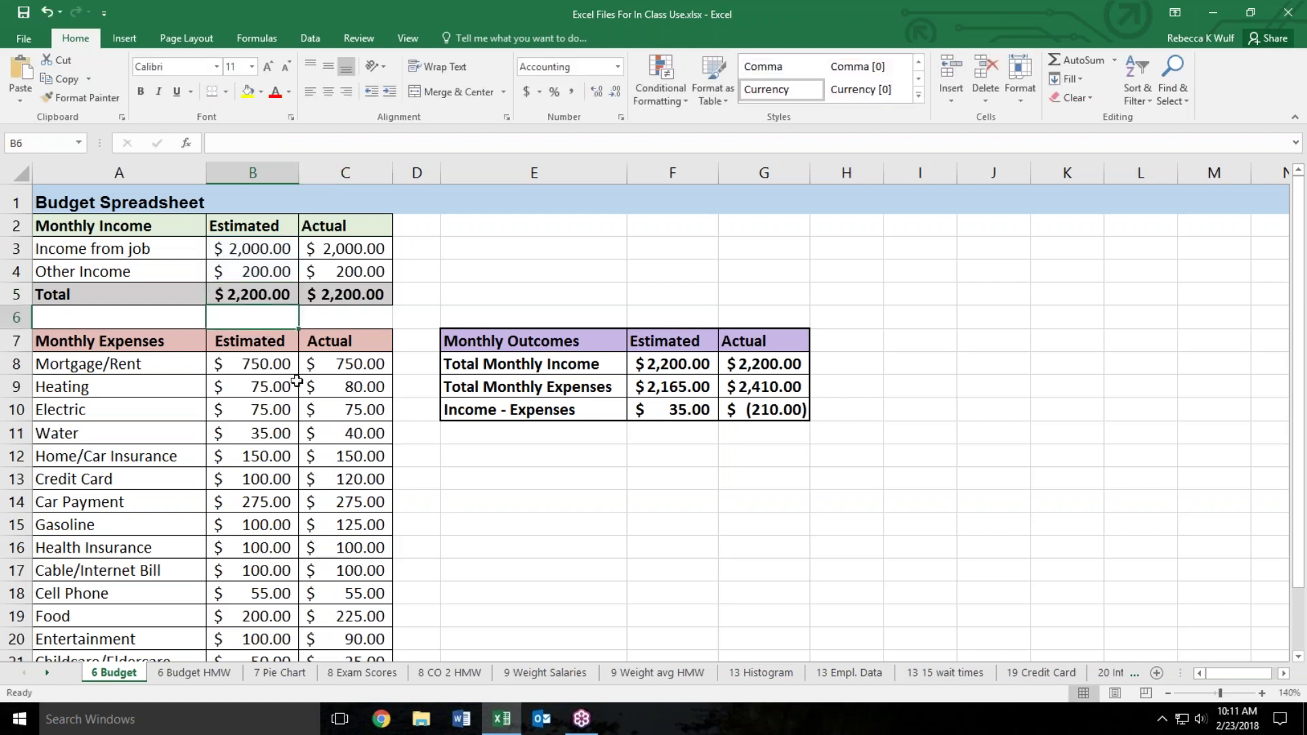
- Erase the =SUM(B8:B22) formula from B23, leaving the expenses total empty
scroll(297, 382, "down", 2)
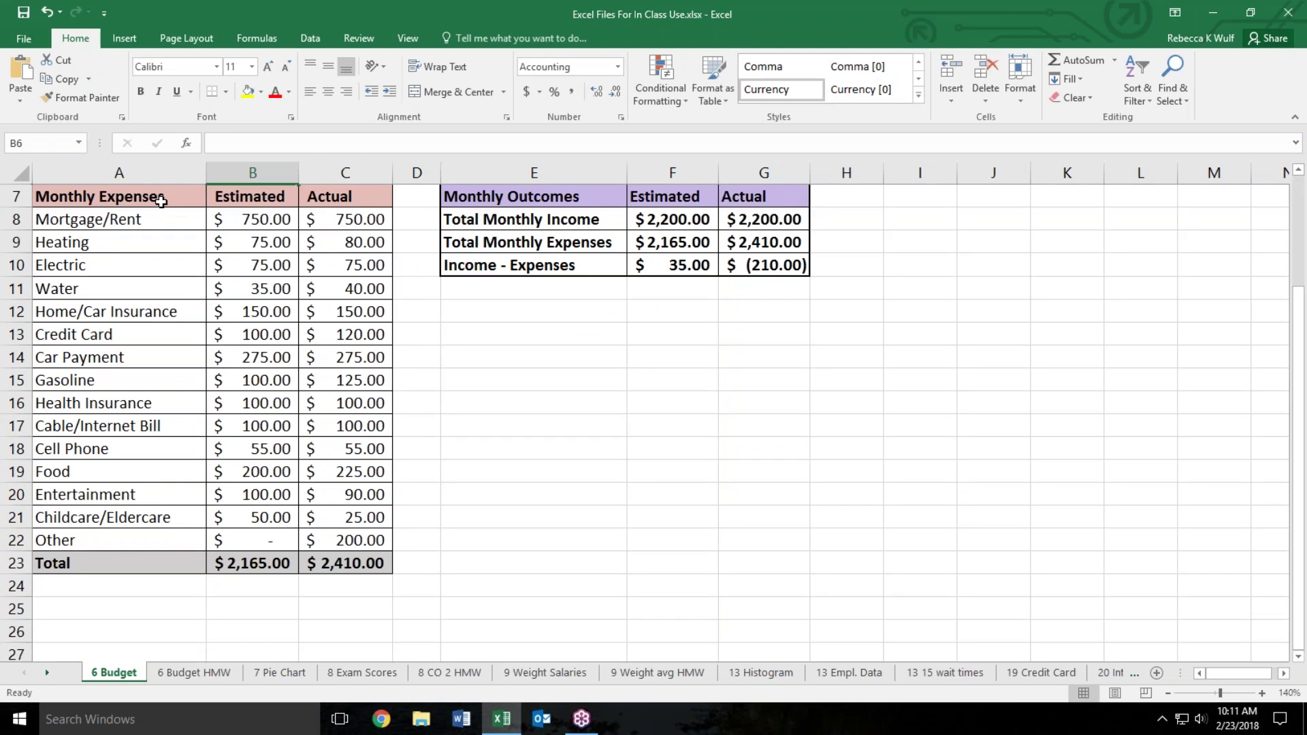
left_click(235, 564)
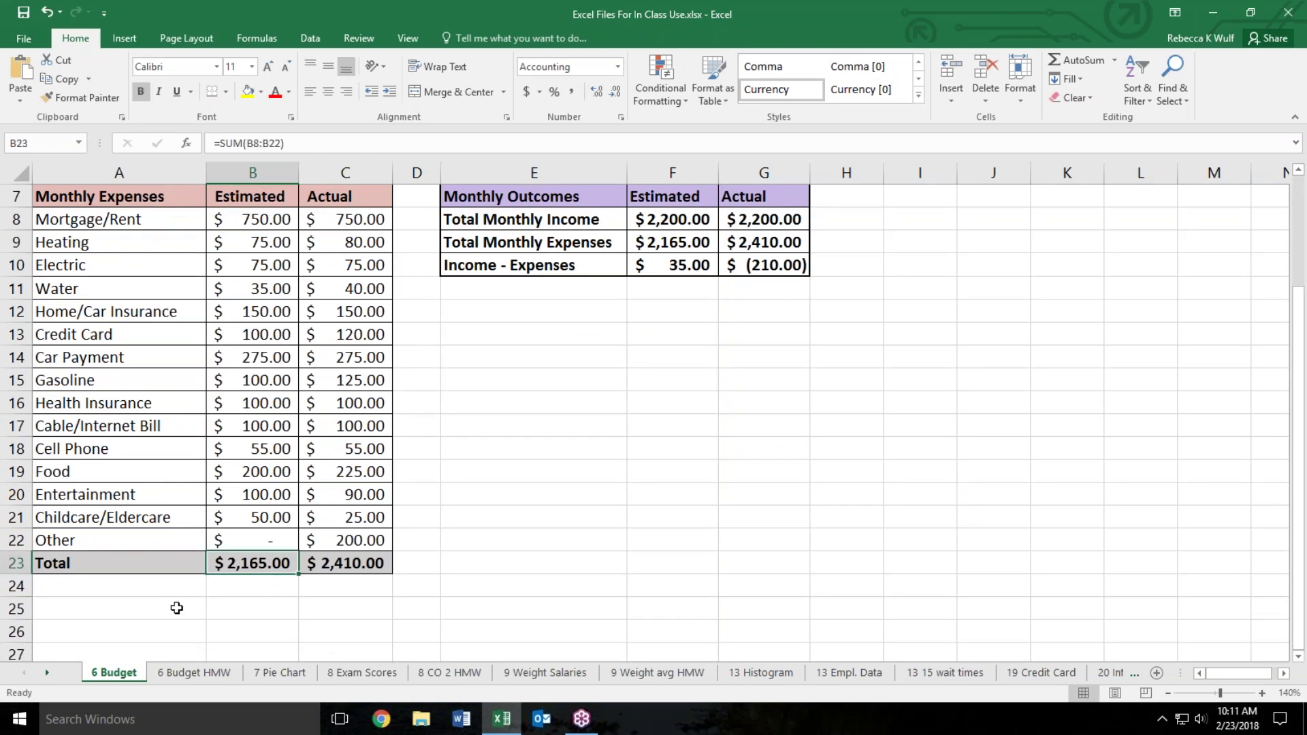
left_click(286, 143)
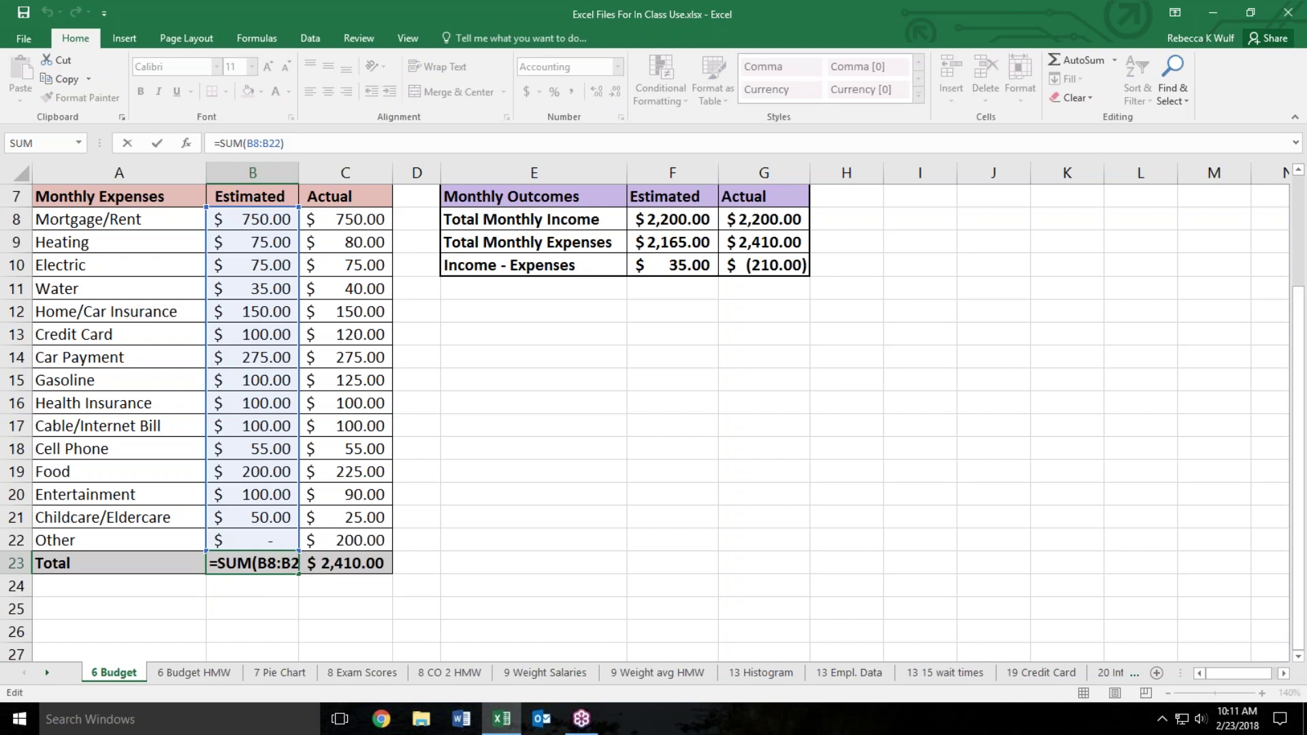
key("BackSpace")
key("BackSpace")
key("BackSpace")
key("BackSpace")
key("BackSpace")
key("BackSpace")
key("BackSpace")
key("BackSpace")
key("BackSpace")
key("BackSpace")
key("BackSpace")
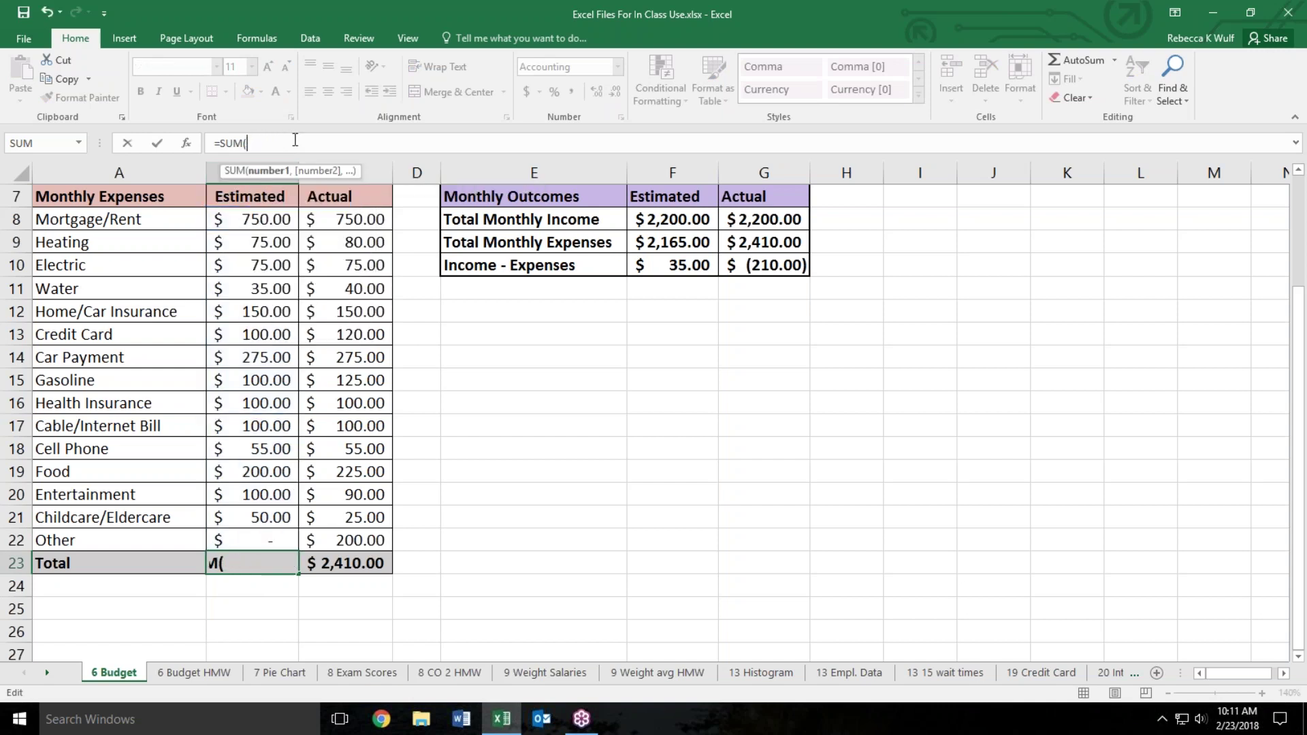
key("BackSpace")
key("Return")
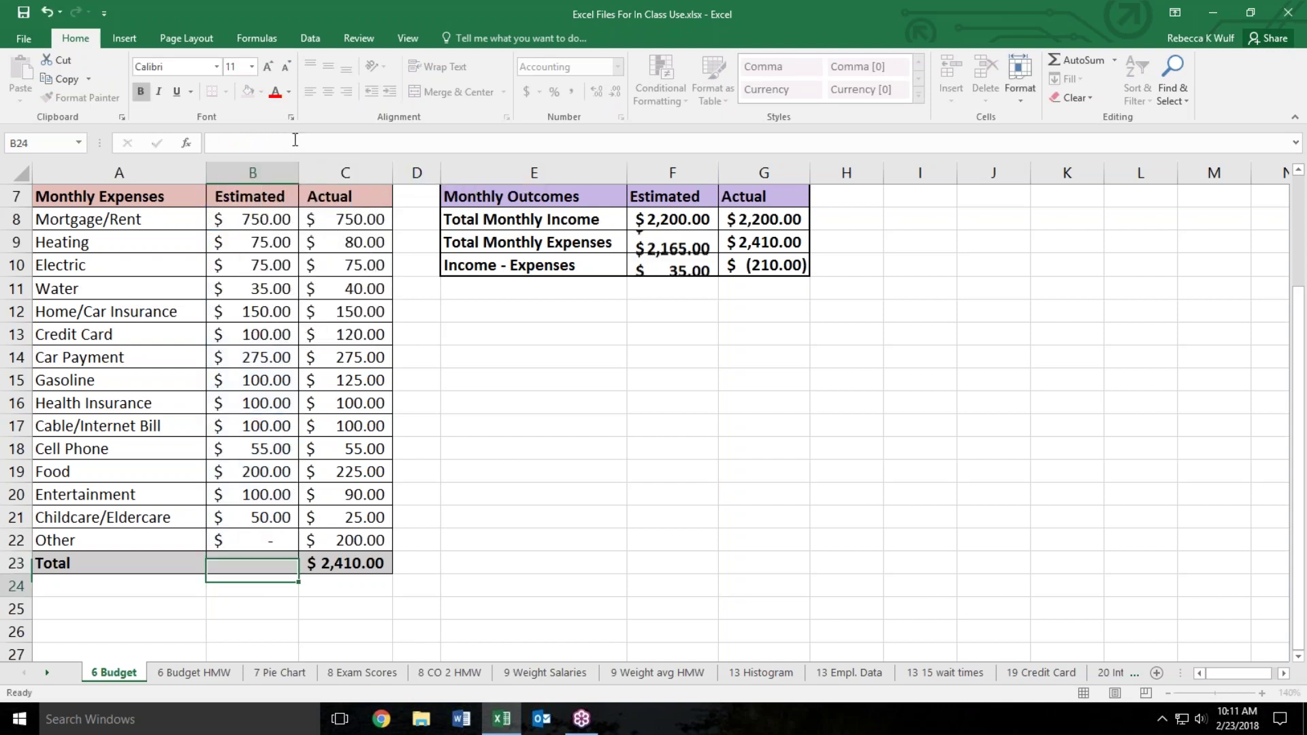
key("Up")
left_click(295, 140)
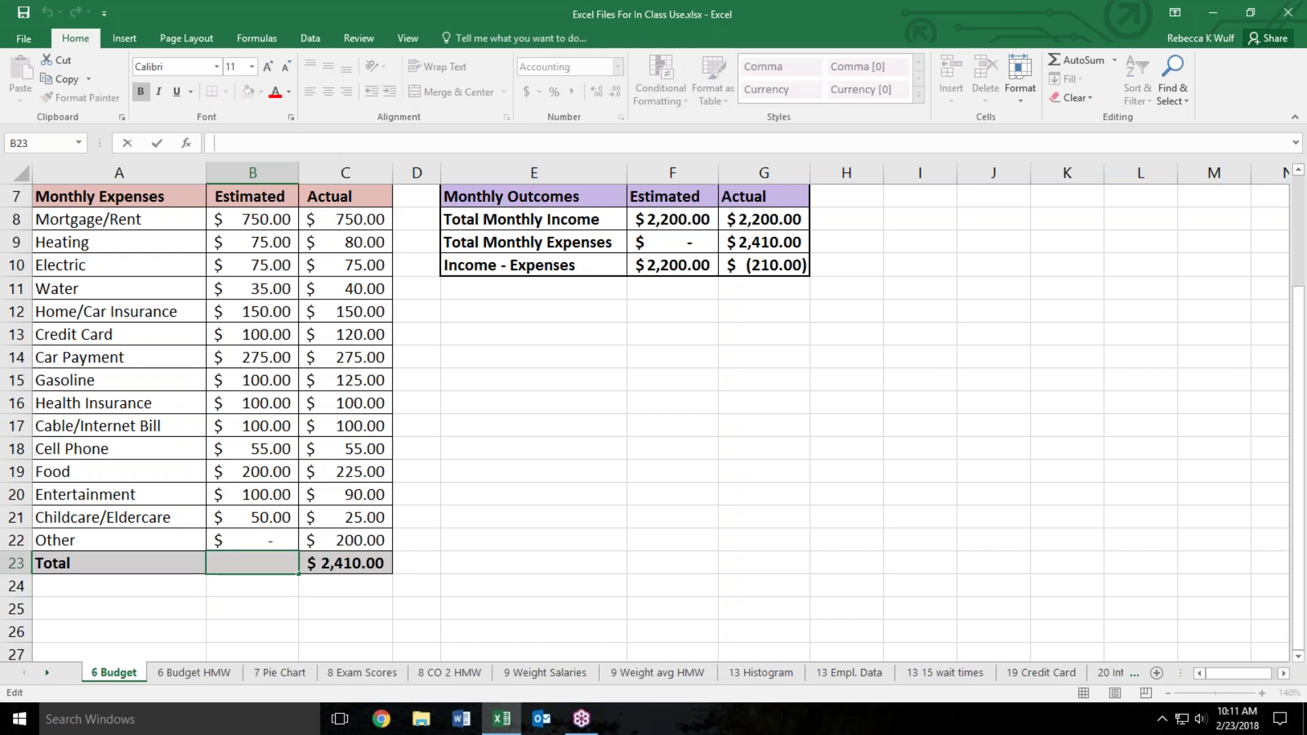
- Rebuild =SUM(B8:B22) in B23 so estimated expenses total $2,165.00
key("Escape")
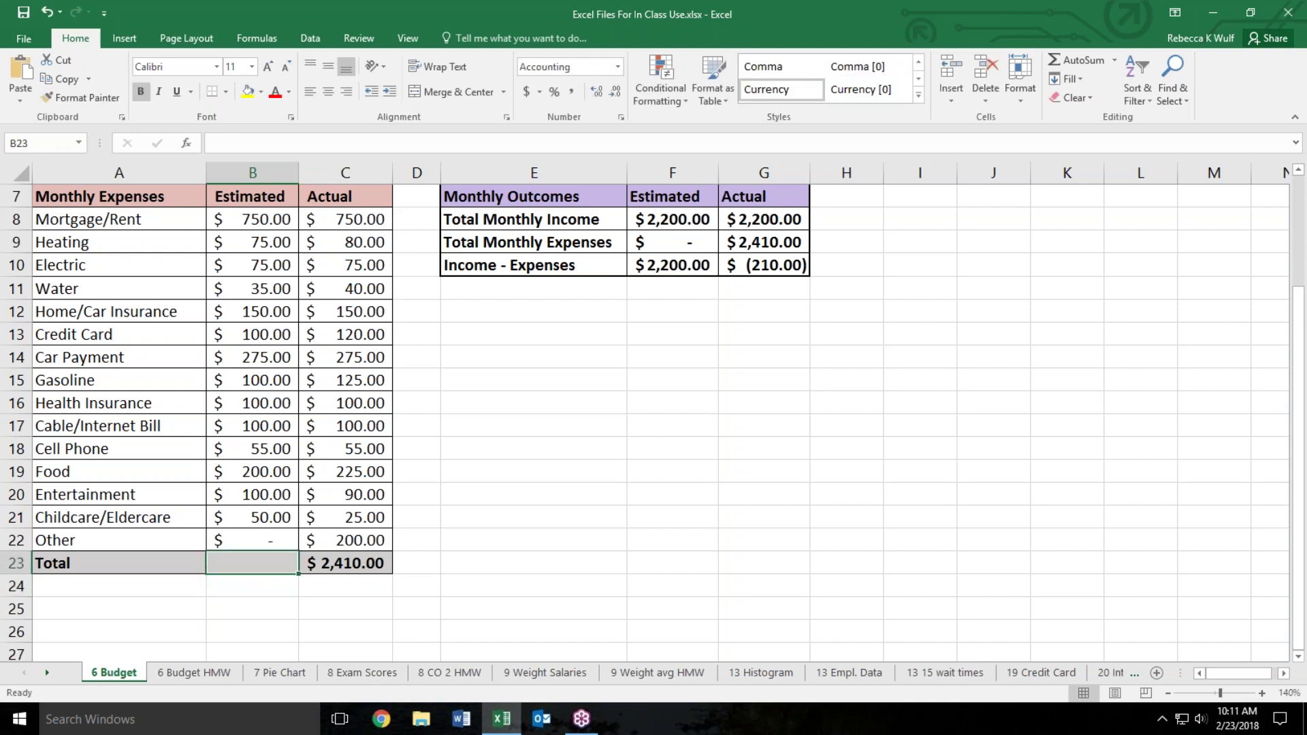
type("=")
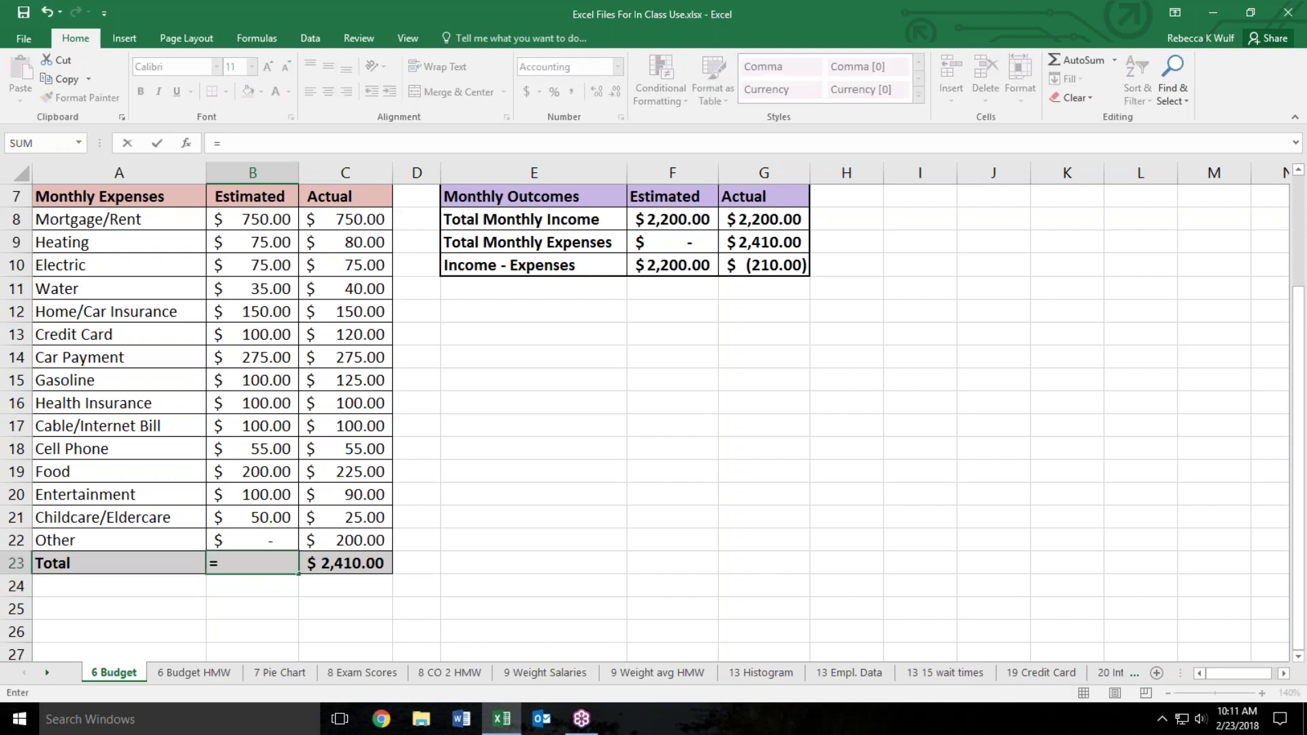
type("sum")
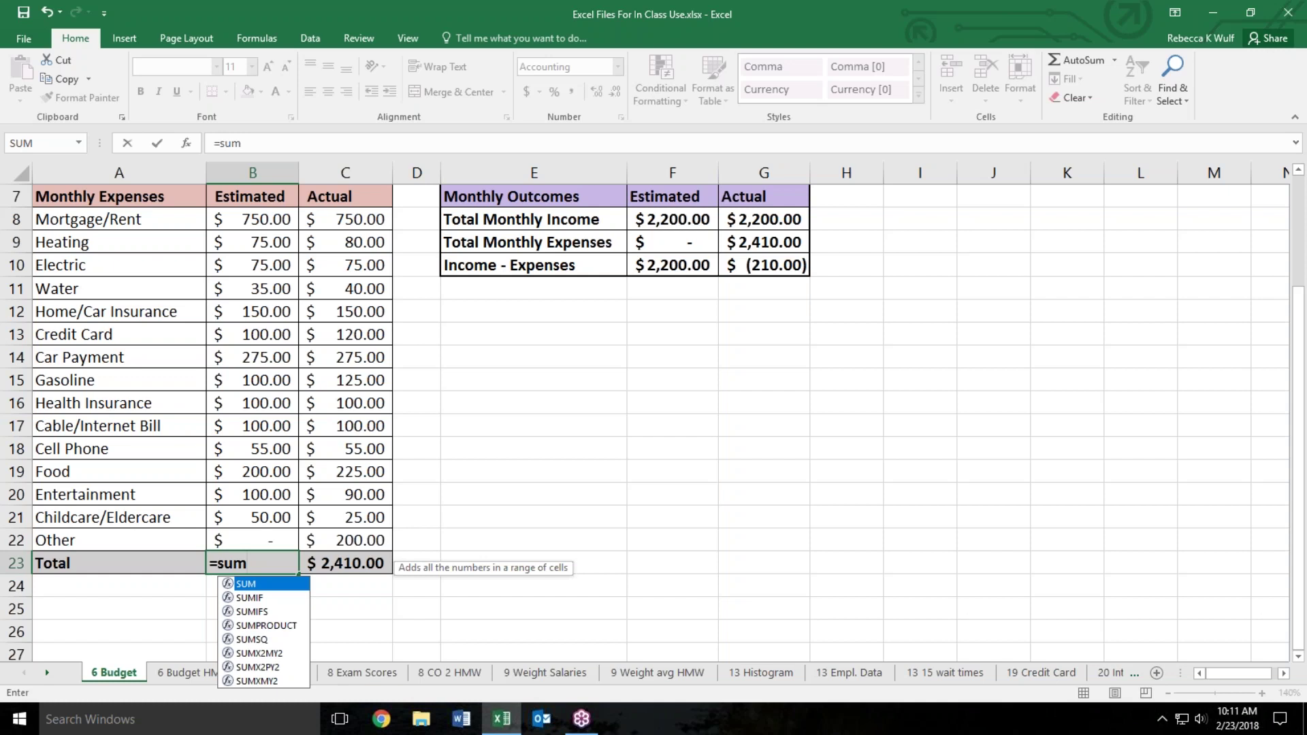
double_click(256, 584)
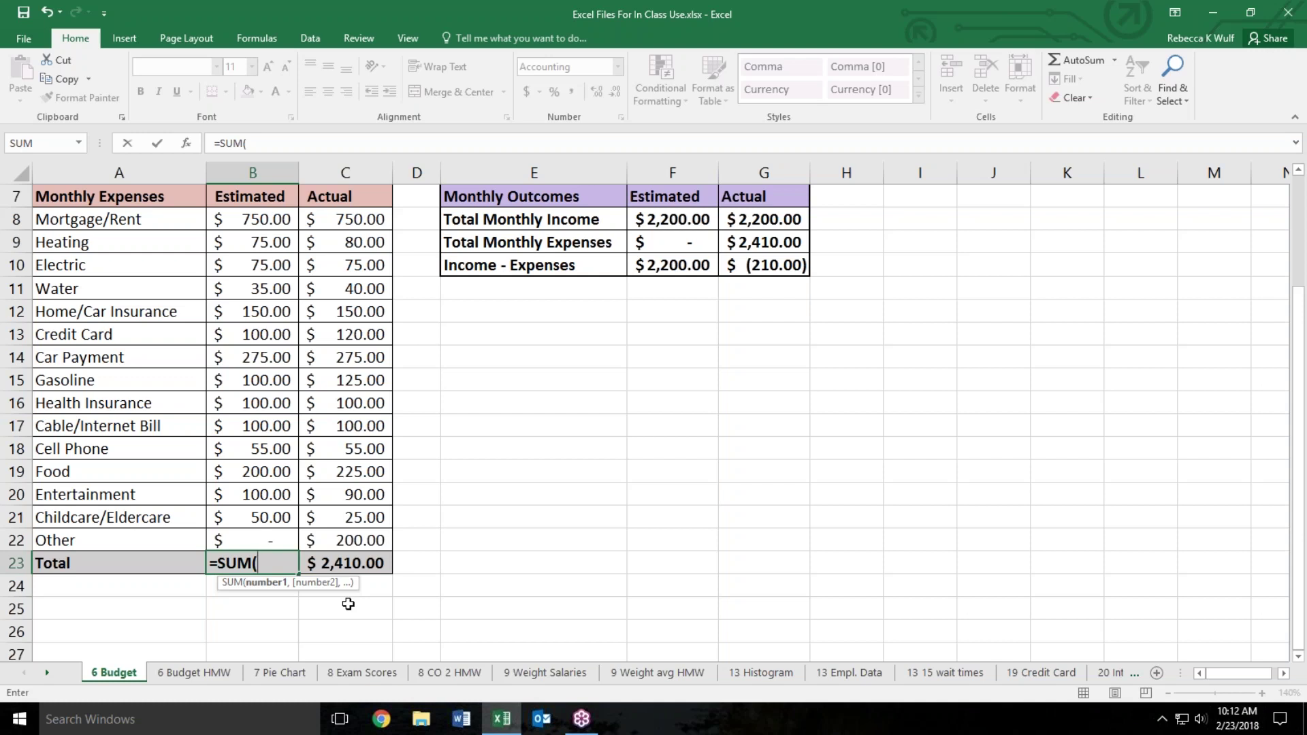
left_click(252, 219)
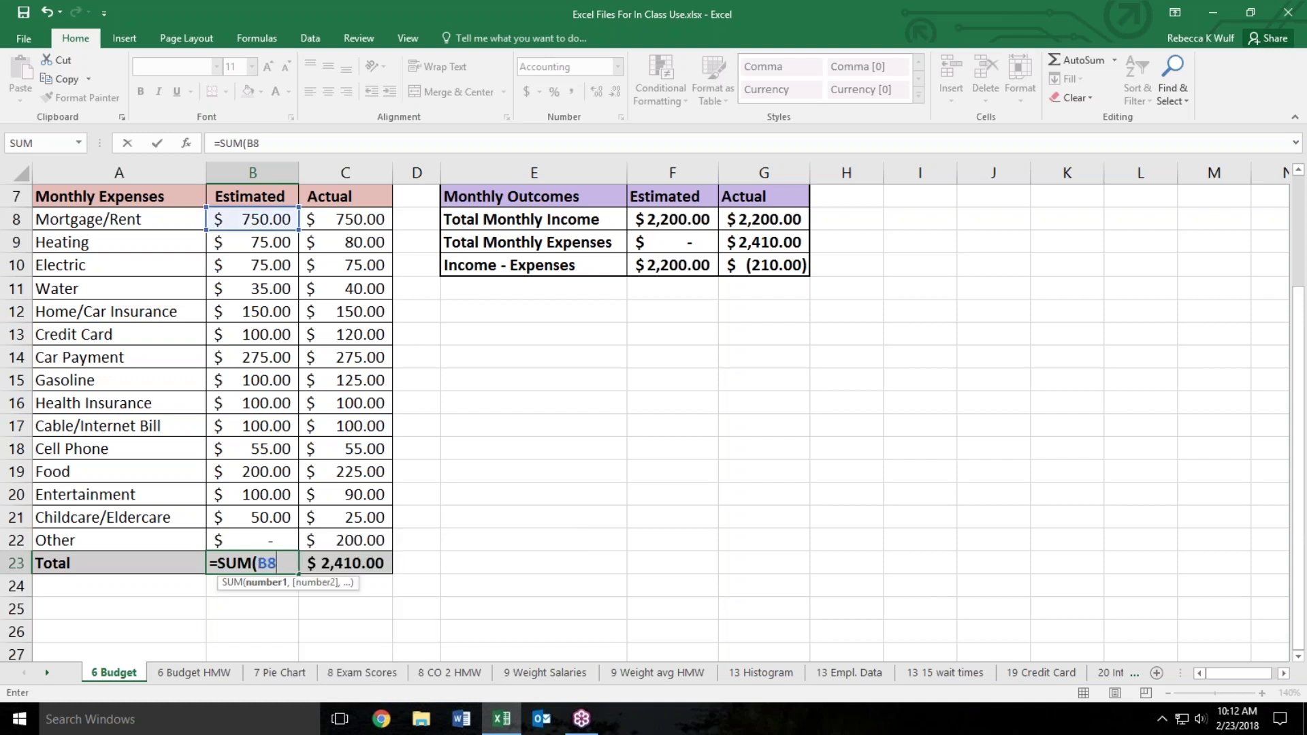
type(",")
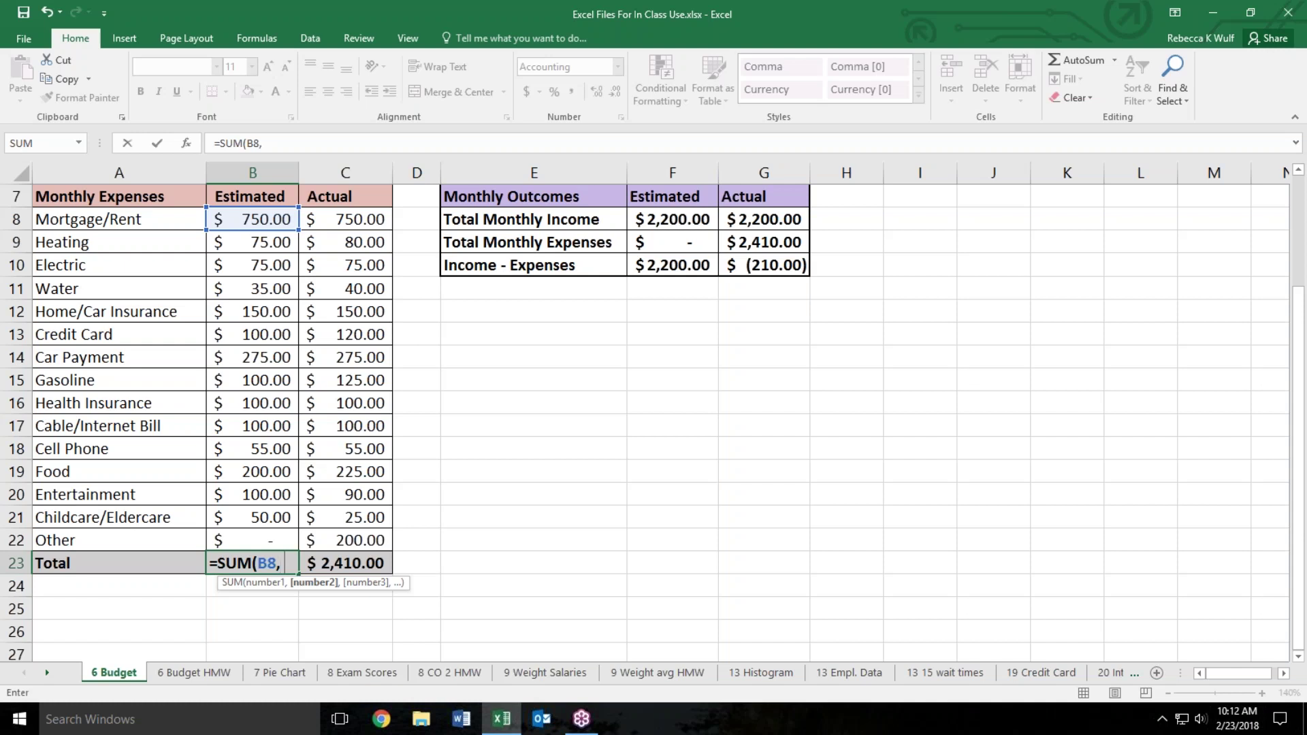
type(" B9")
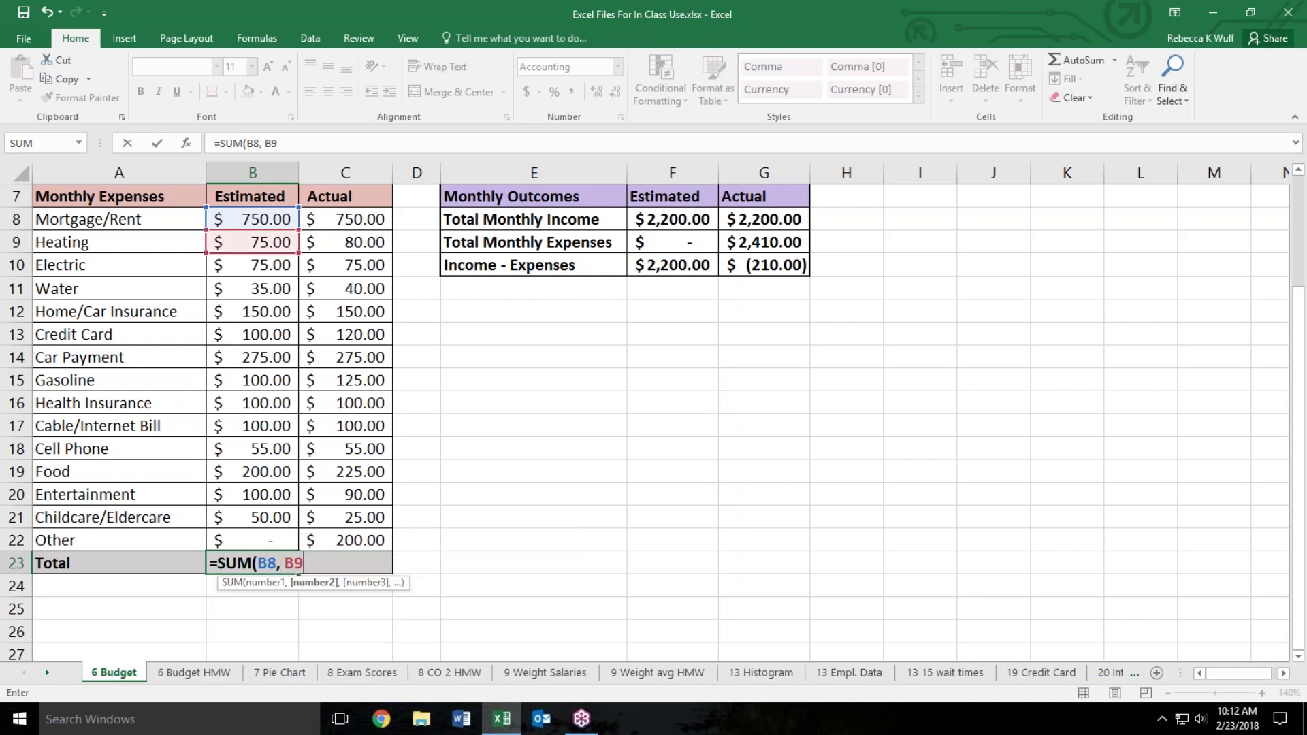
key("BackSpace")
key("BackSpace")
key("BackSpace")
key("BackSpace")
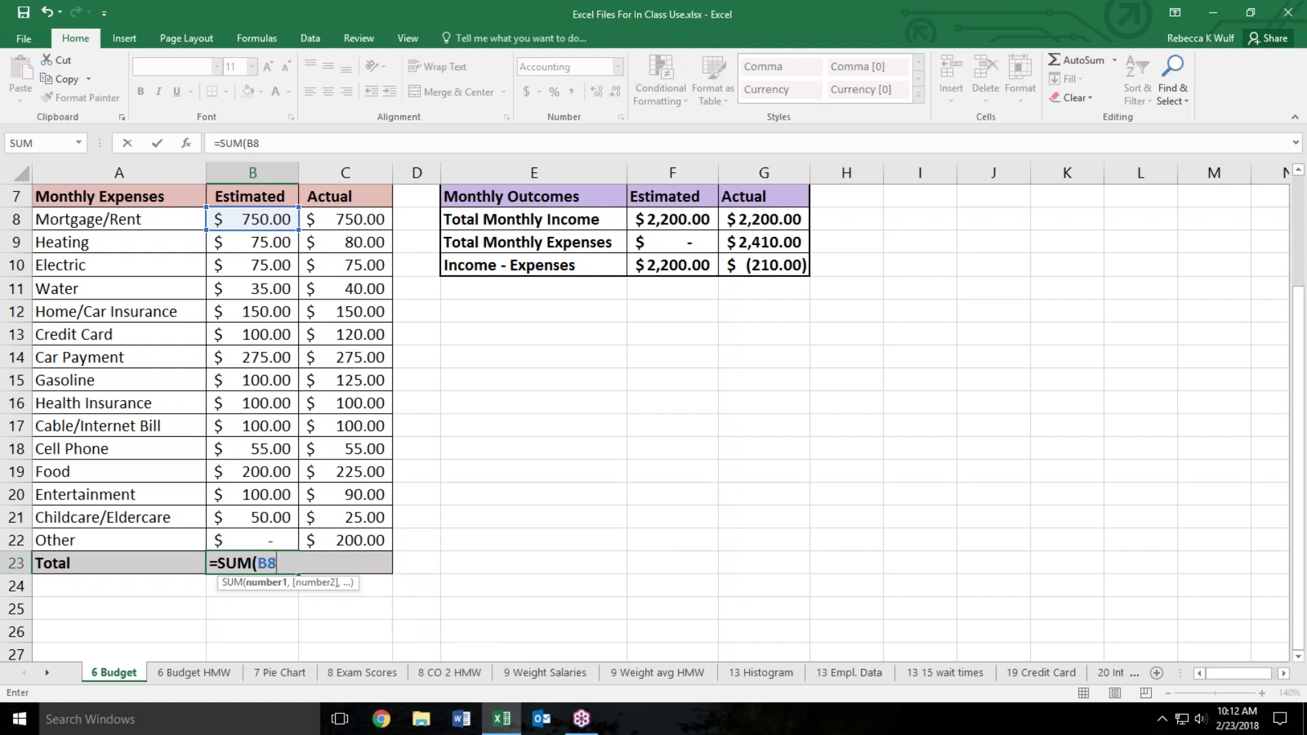
type(":b22")
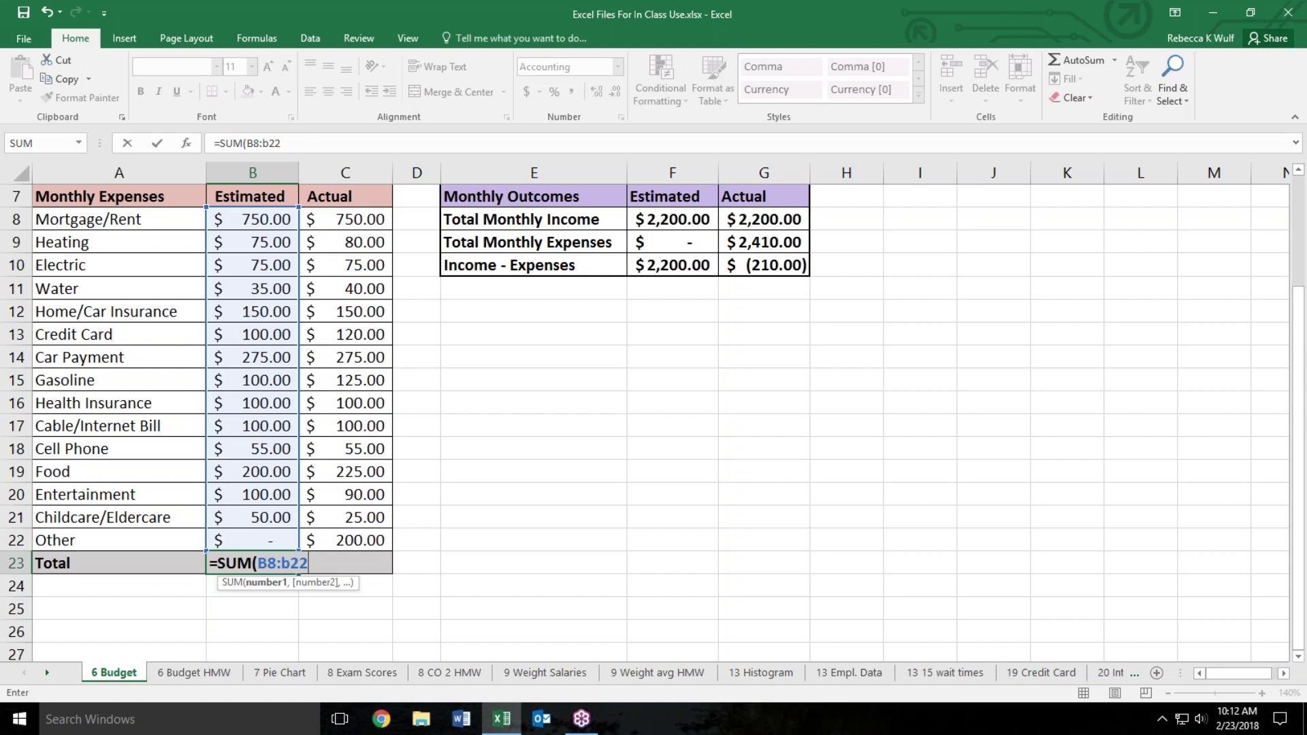
type(")")
key("Return")
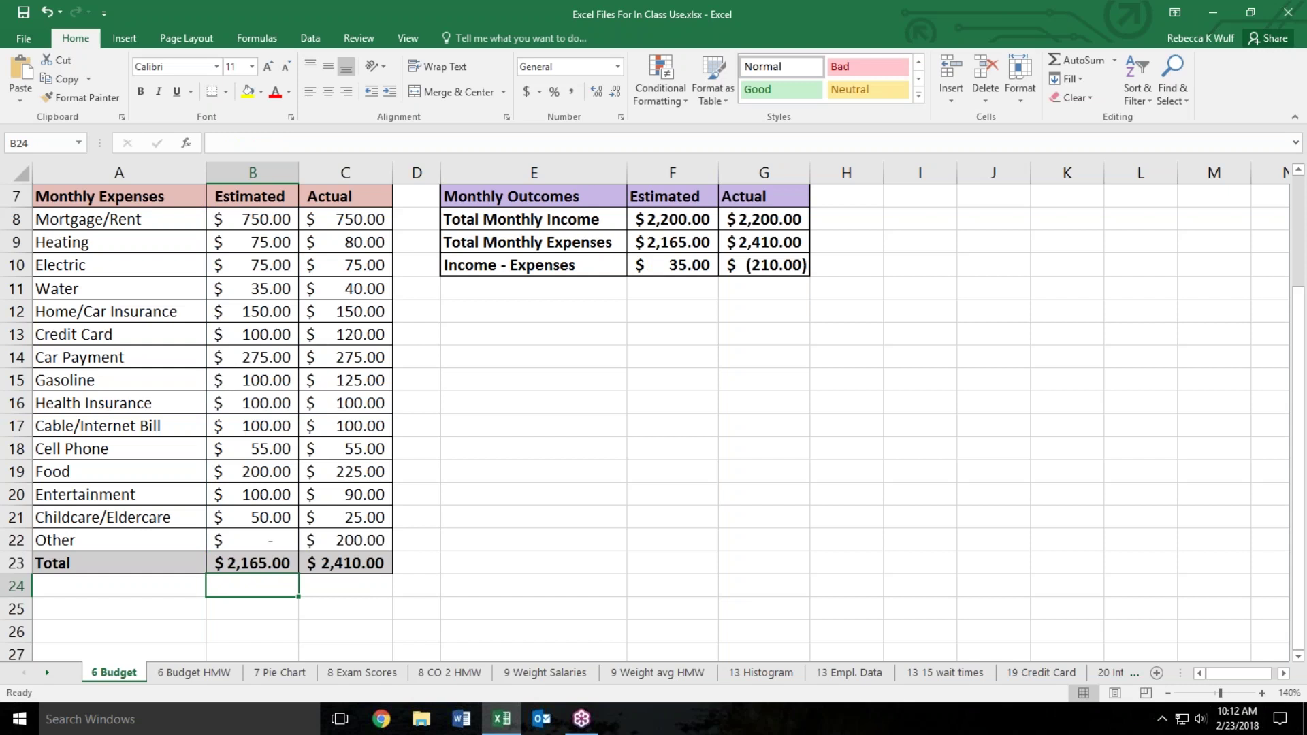
key("Up")
key("F2")
key("BackSpace")
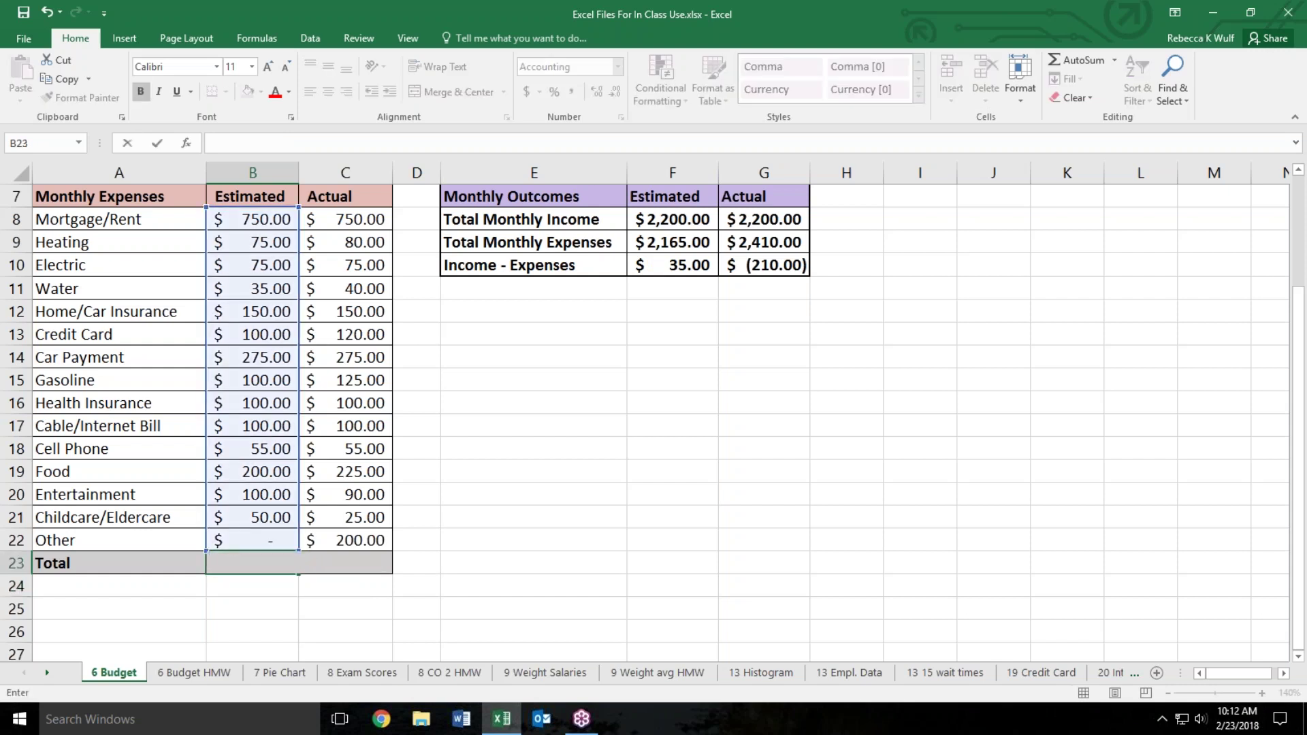
type("=sum")
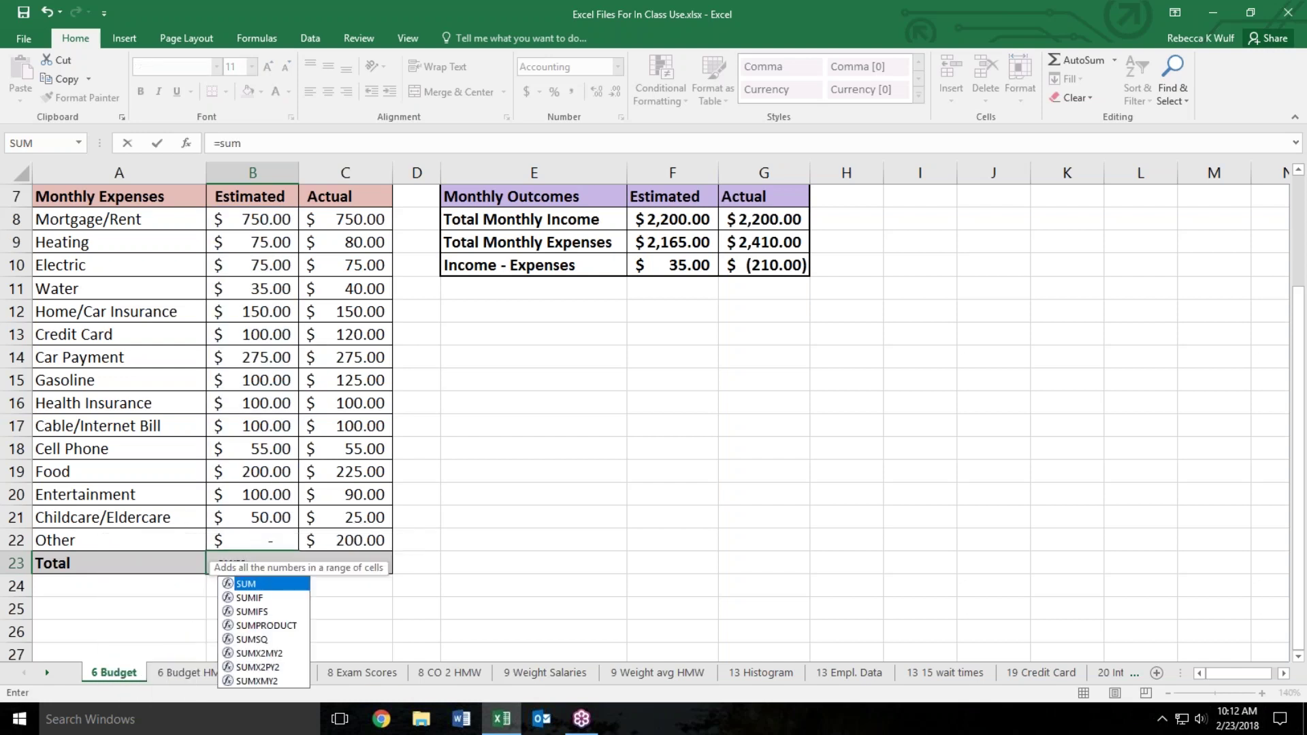
type("(")
left_click(250, 197)
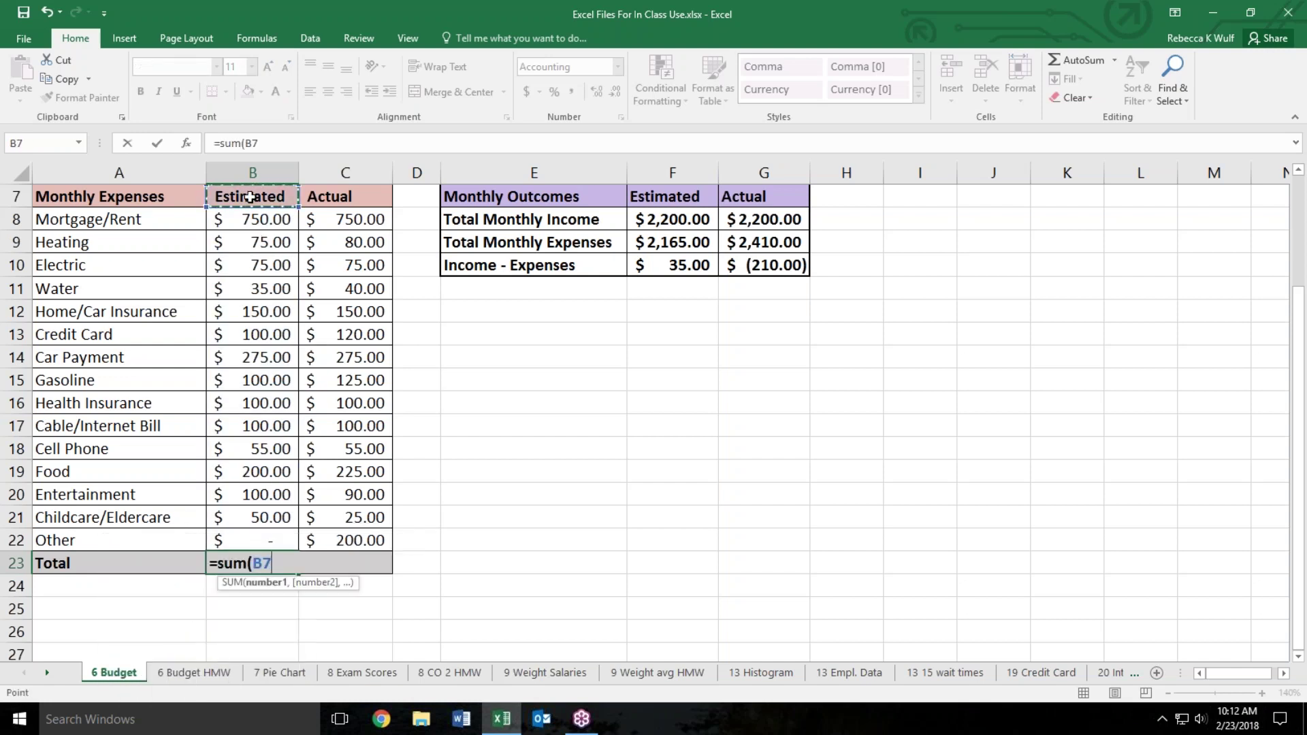
left_click(235, 221)
left_click_drag(235, 220, 222, 540)
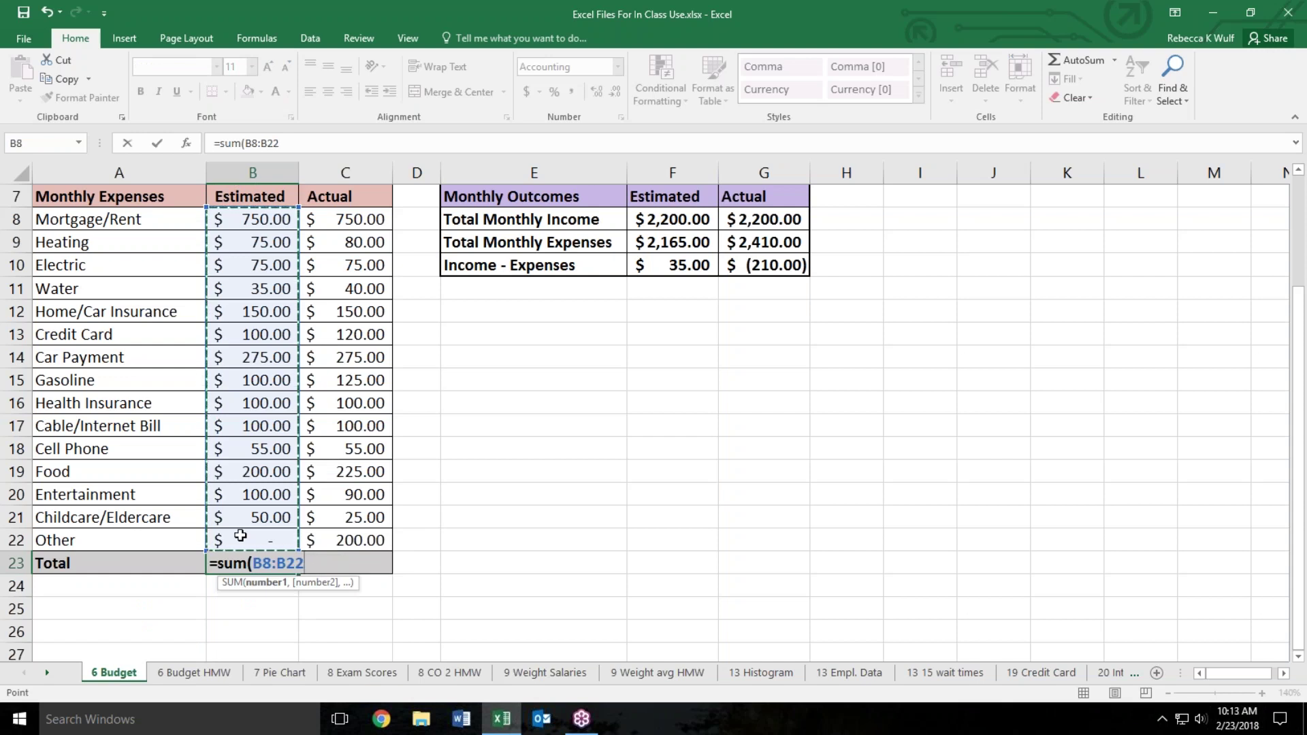
key("Return")
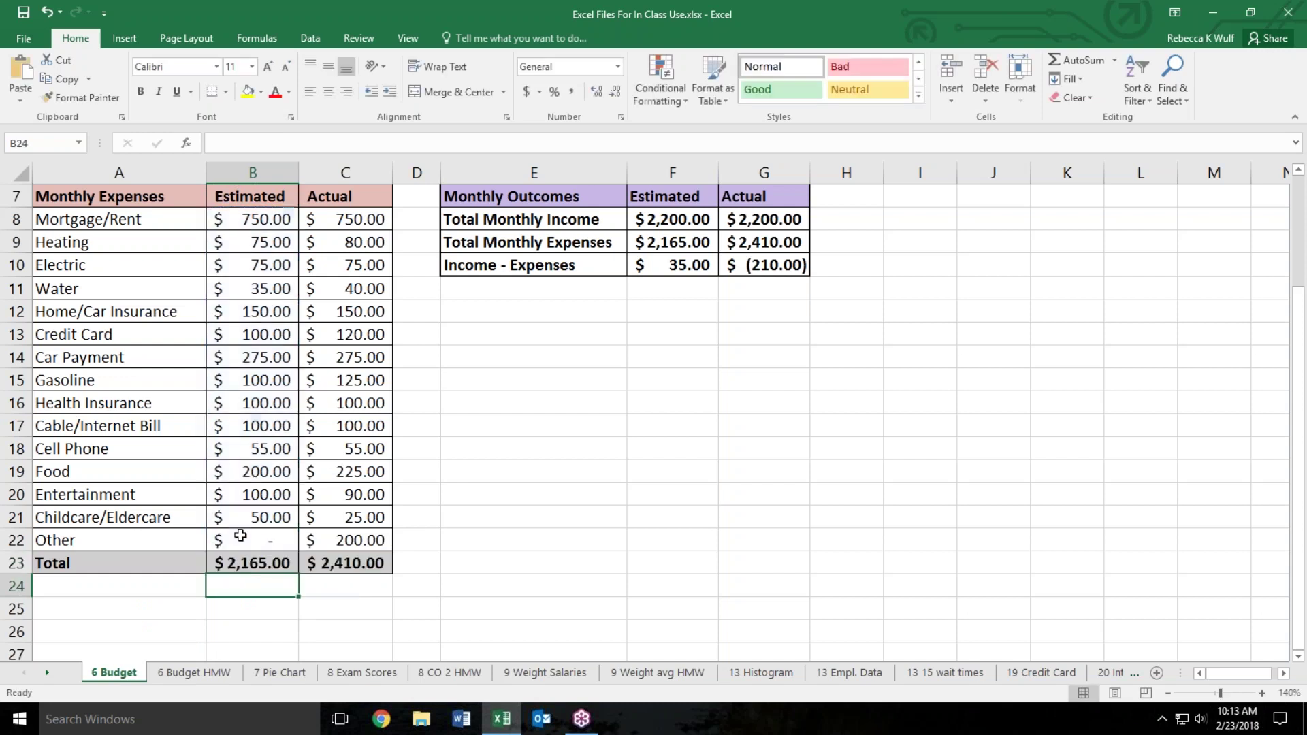
left_click(282, 557)
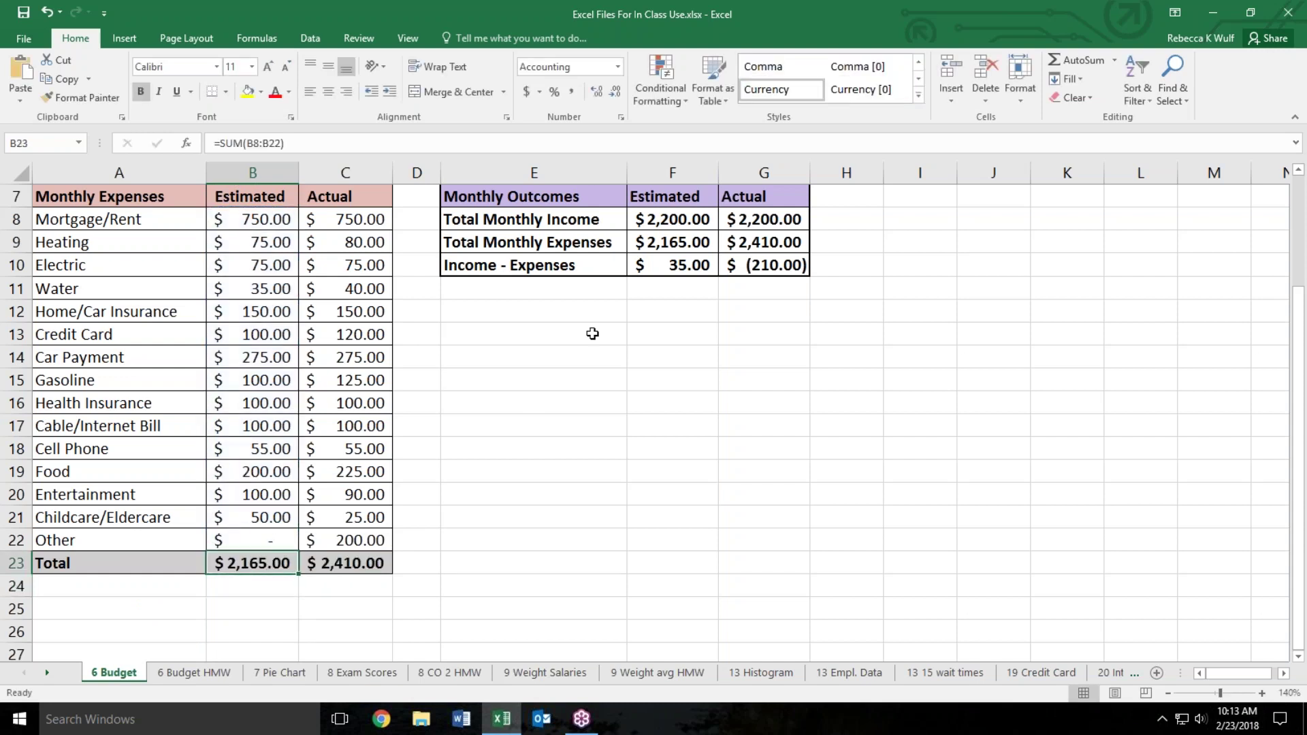
left_click(646, 243)
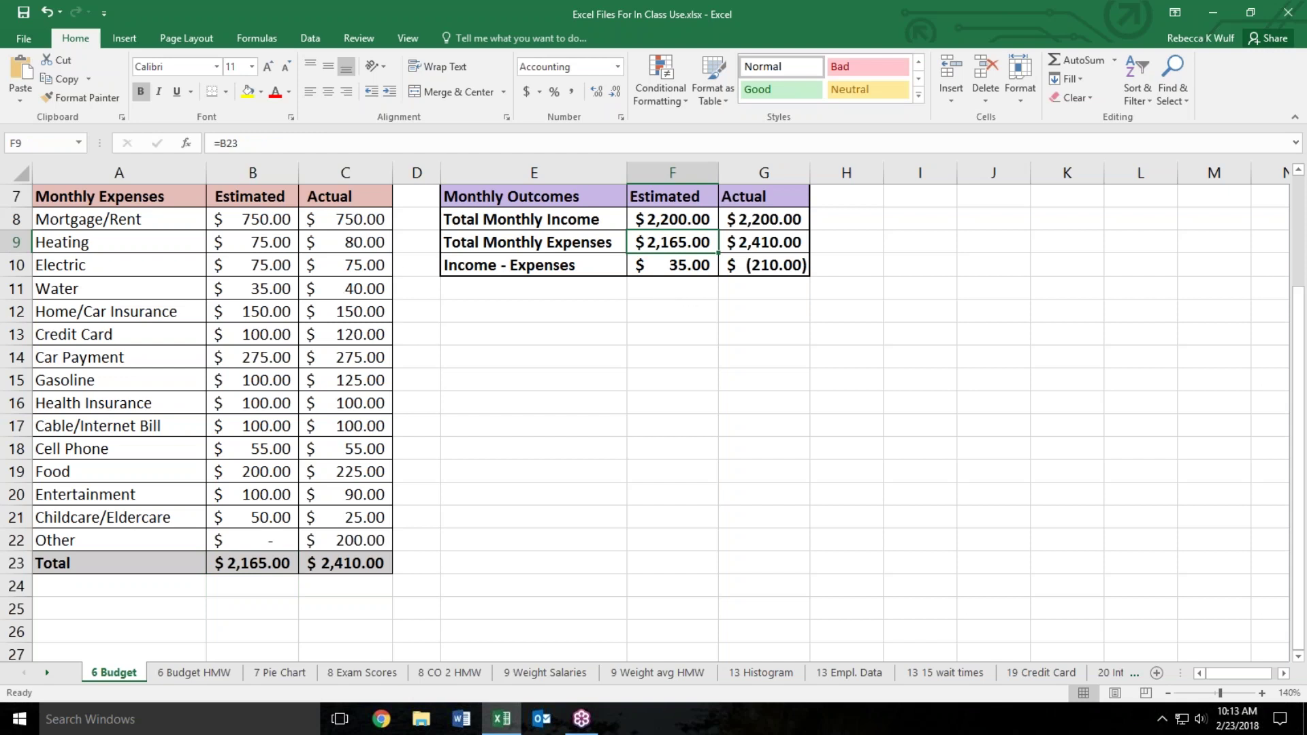
key("F2")
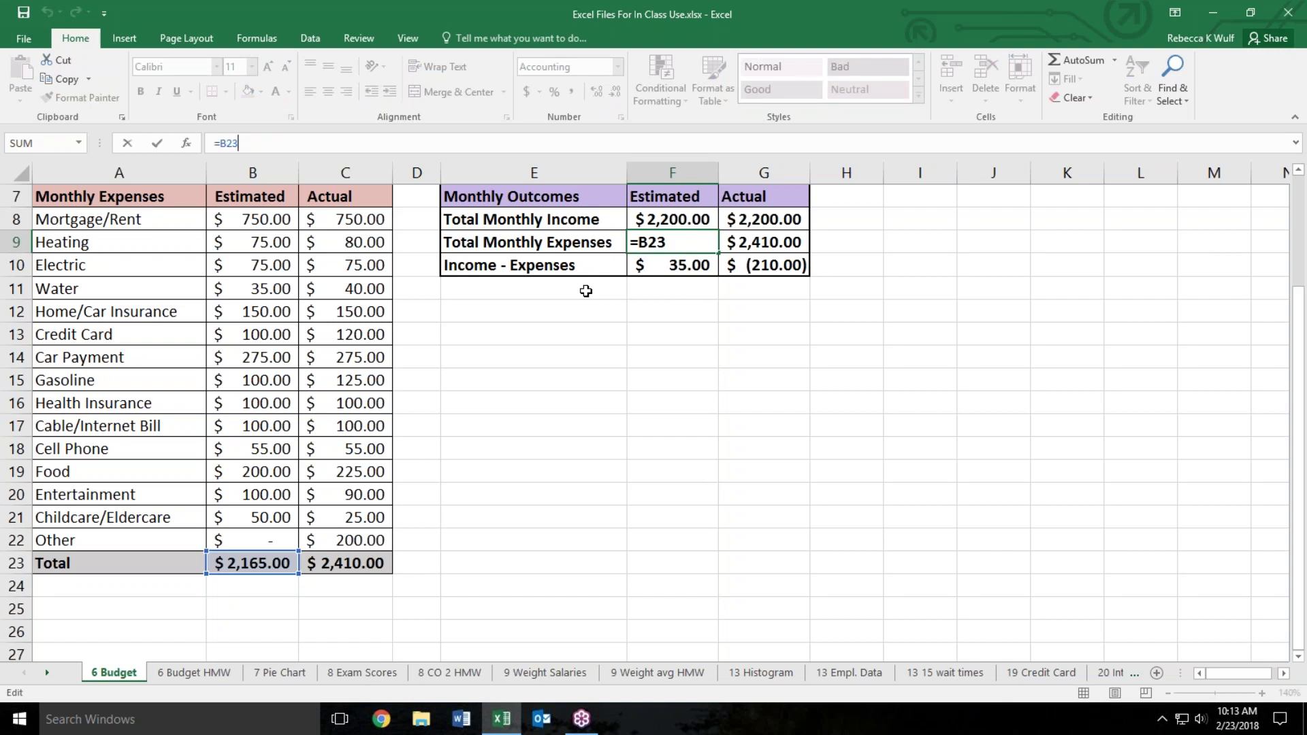
key("Return")
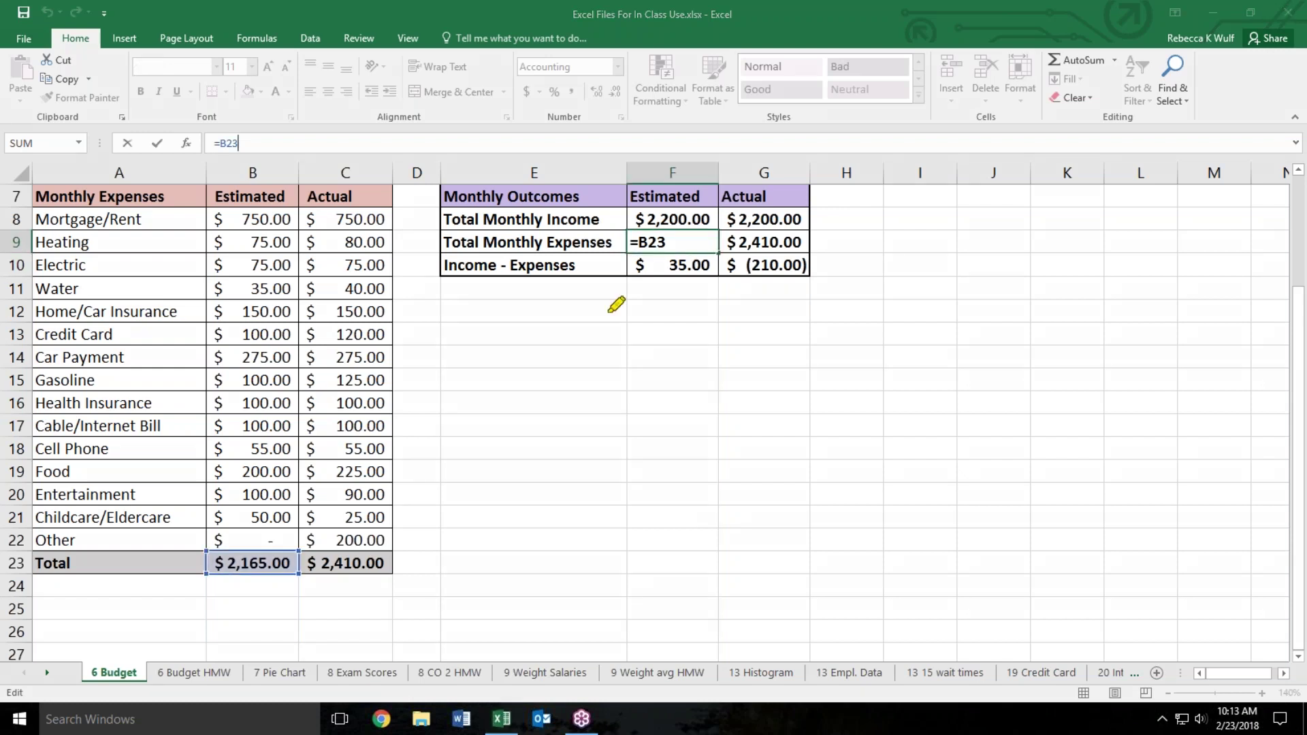
left_click_drag(671, 227, 681, 254)
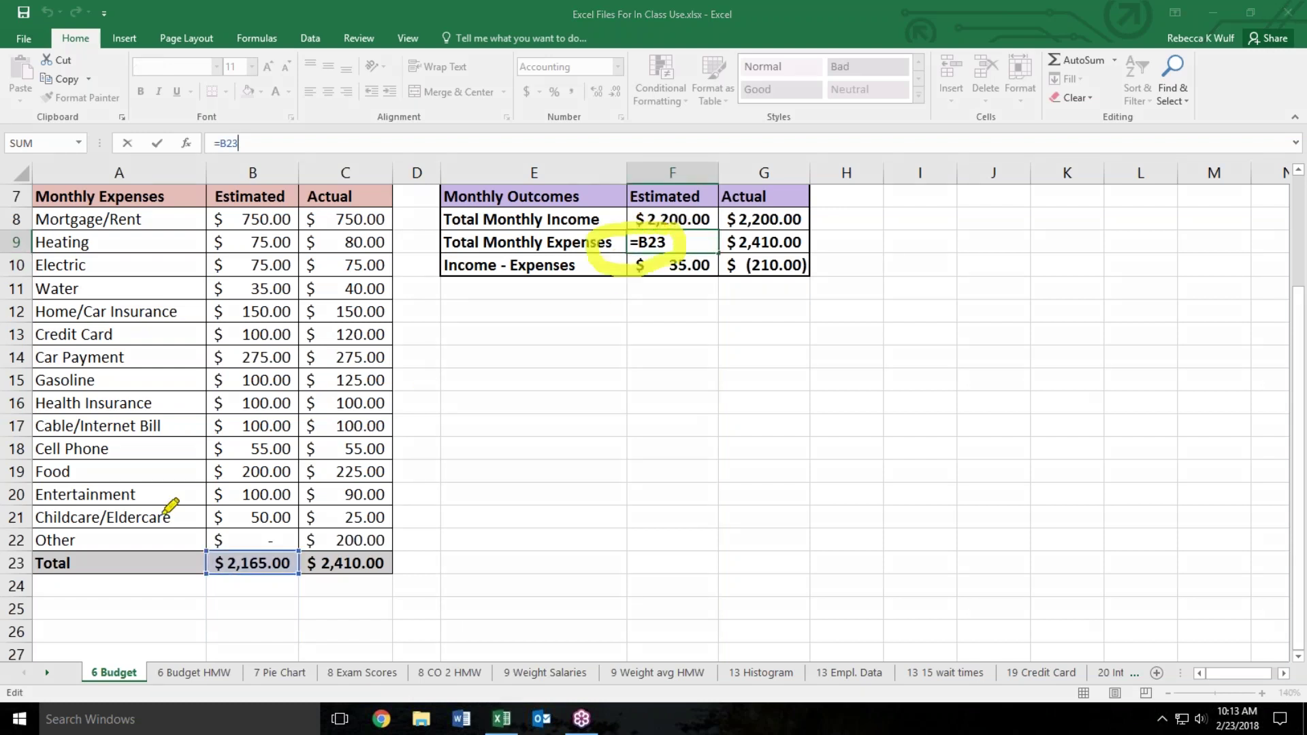
mouse_move(241, 548)
left_mouse_down()
mouse_move(262, 584)
mouse_move(296, 555)
mouse_move(225, 534)
left_mouse_up()
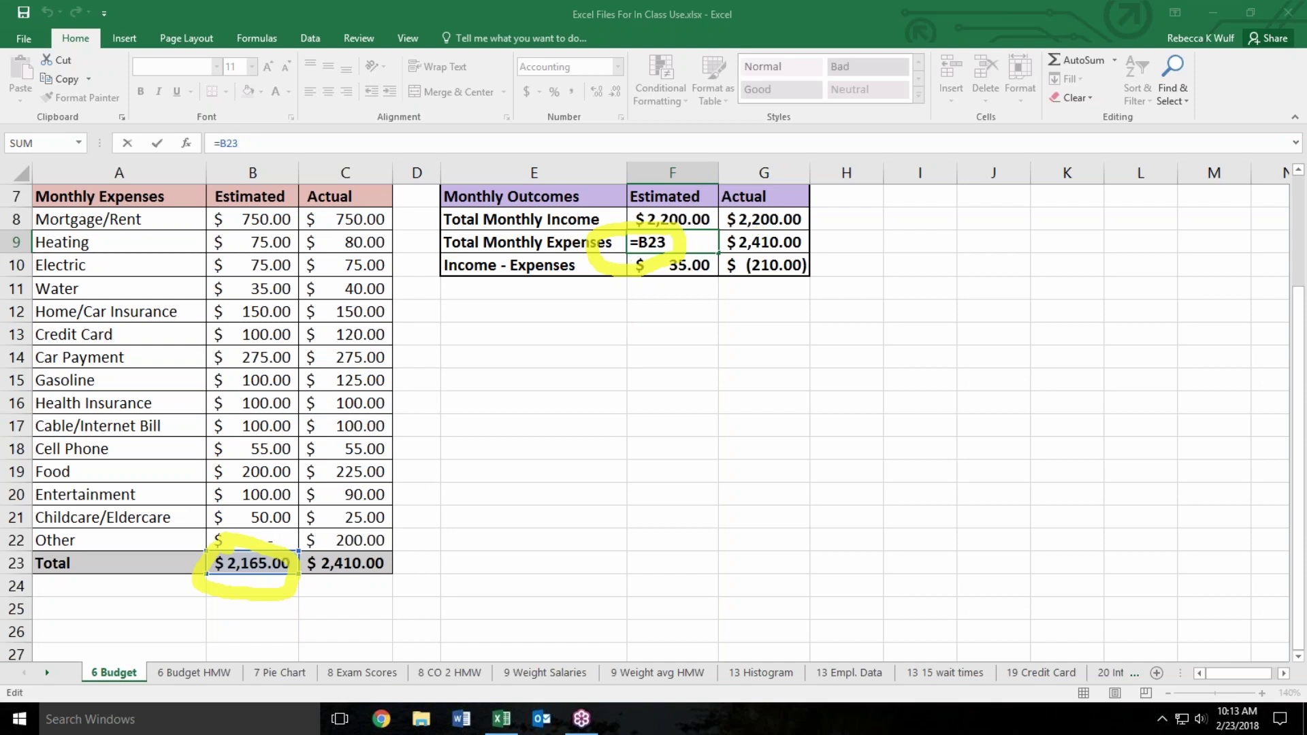
key("e")
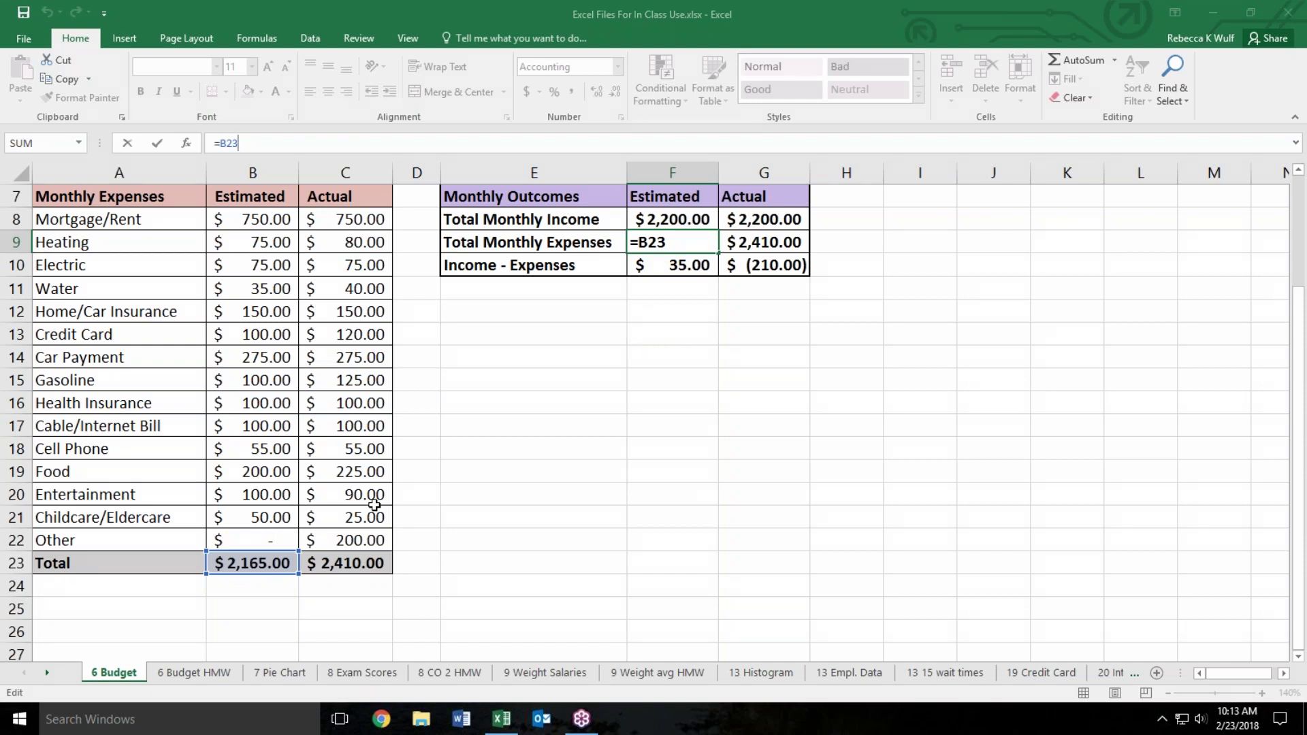
- Show the =G8-G9 subtraction formula in the Actual Income - Expenses cell G10
left_click(669, 429)
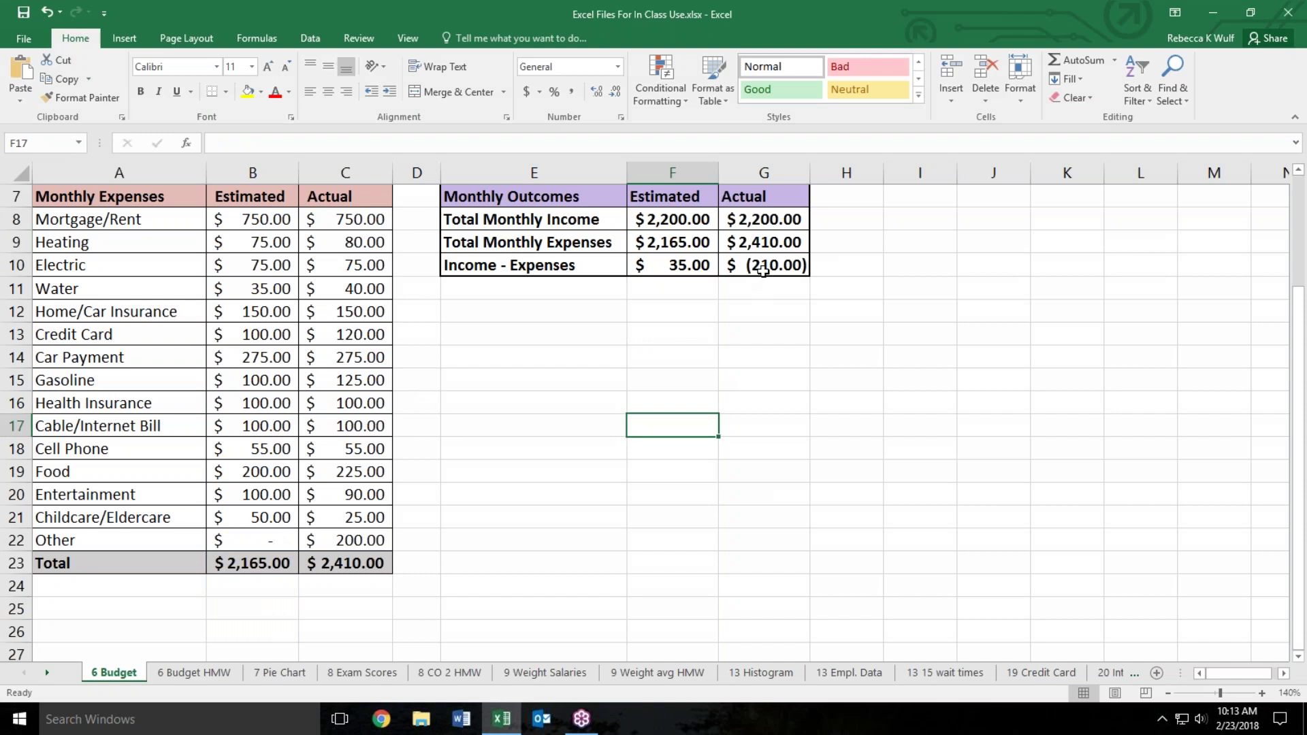
left_click(763, 267)
left_click(374, 142)
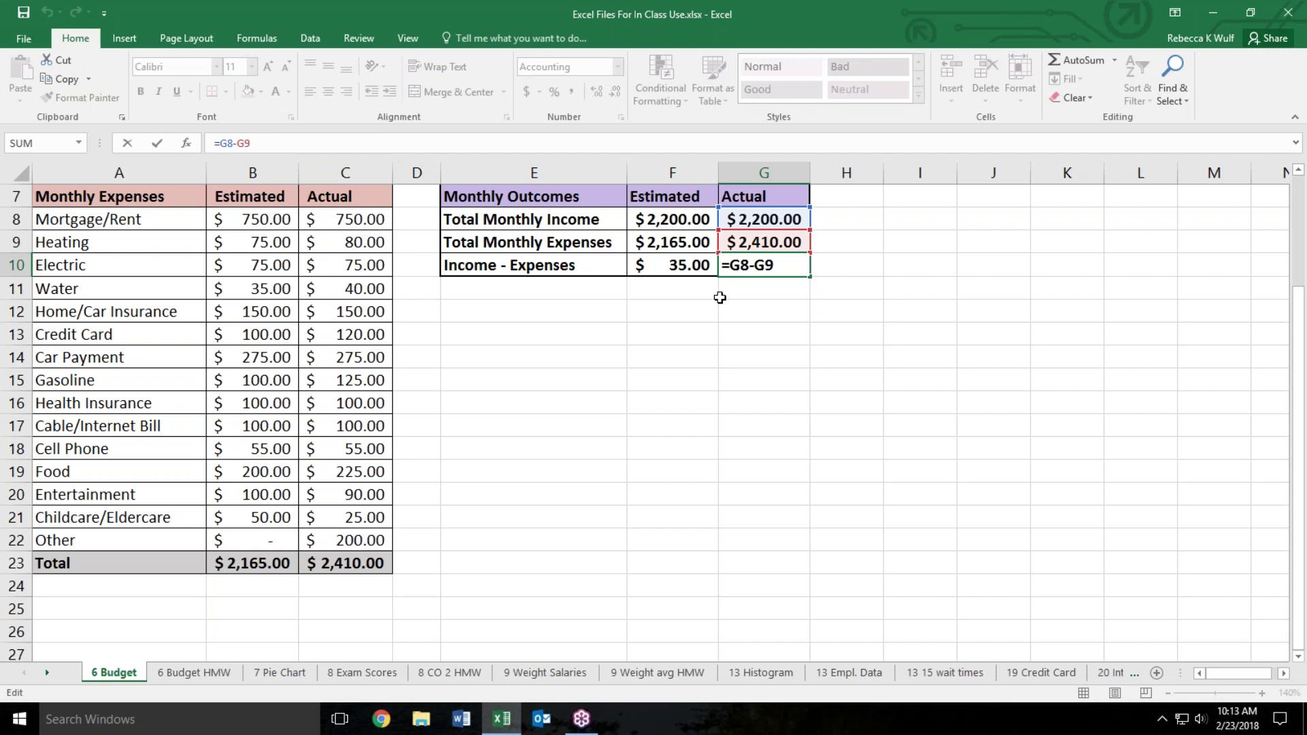
- Enter a practice =F8-F9 formula in F12, then delete it
left_click(682, 310)
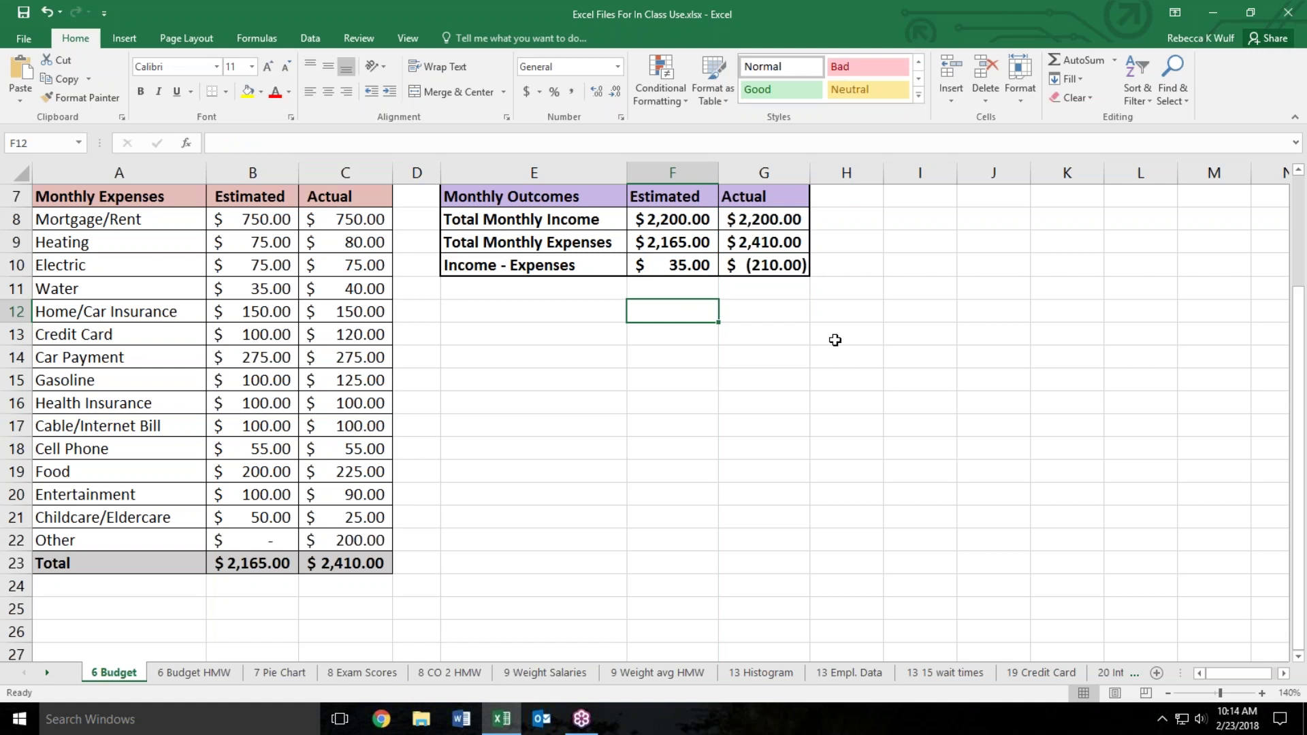
type("=")
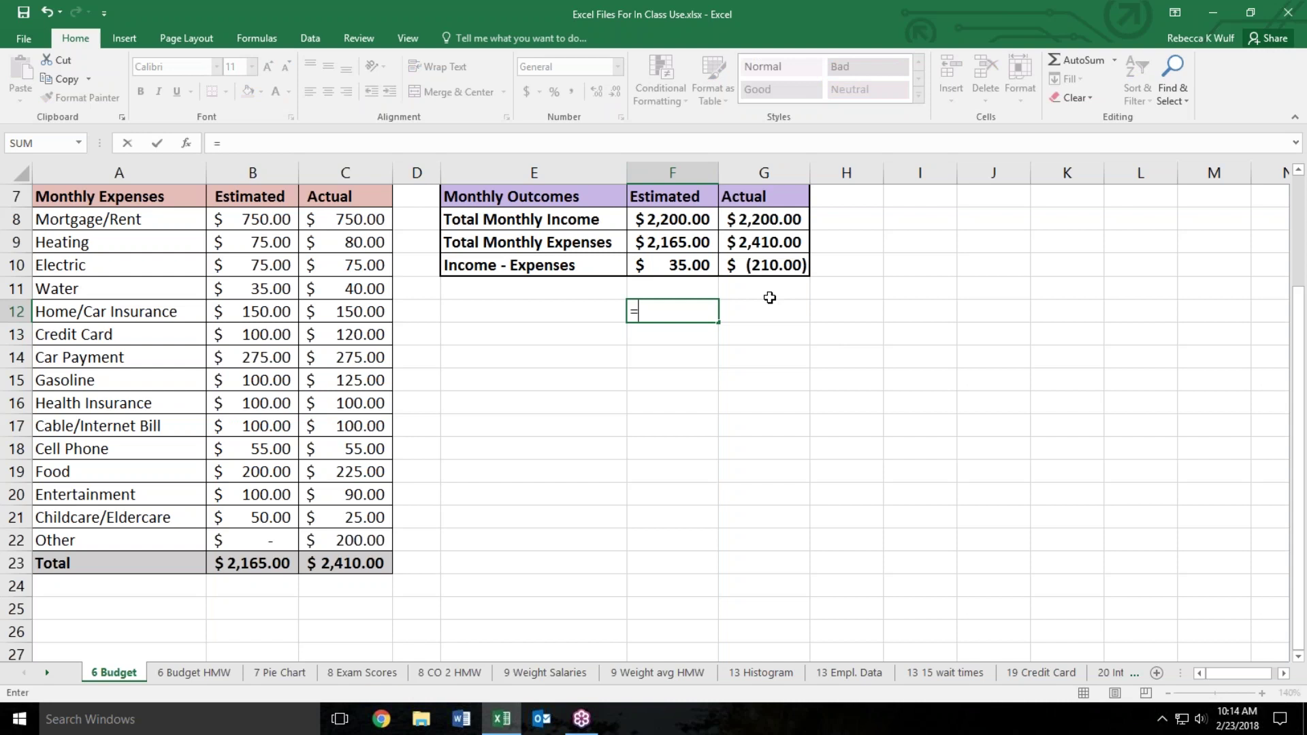
left_click(684, 222)
type("-")
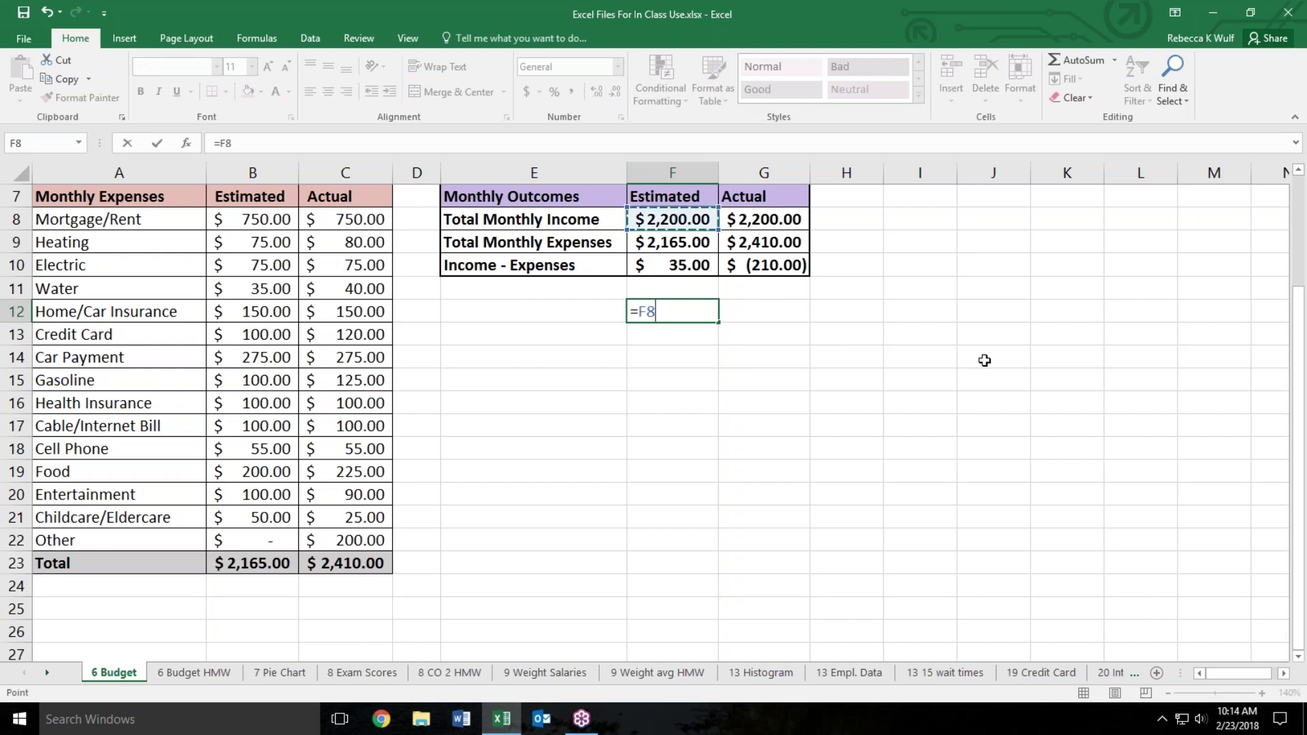
left_click(706, 242)
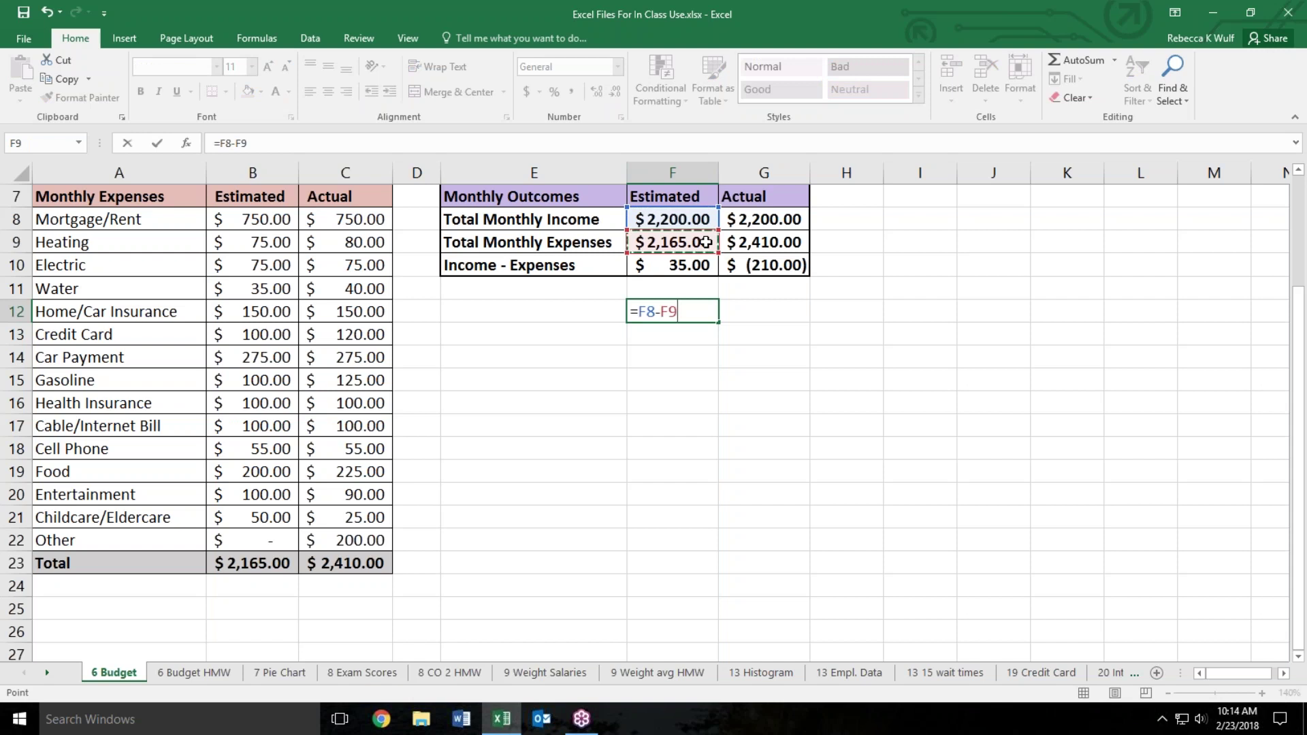
key("Return")
key("Up")
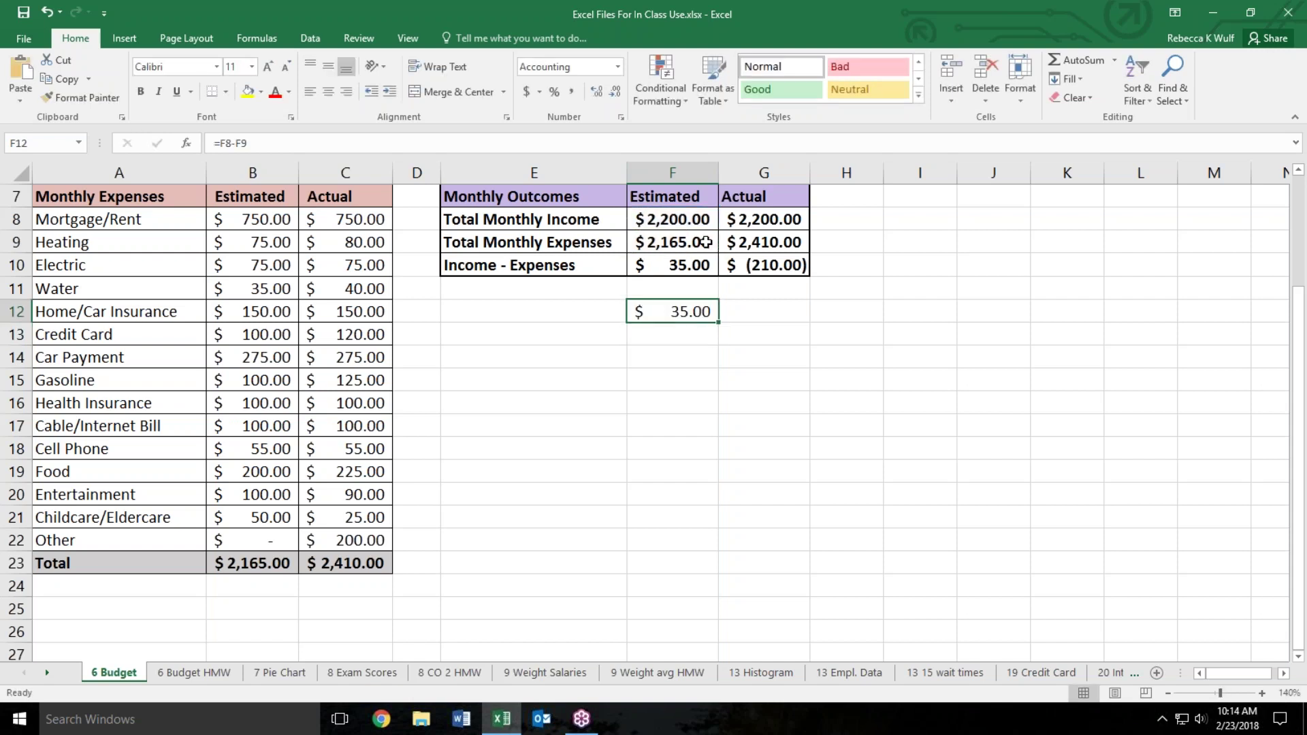
key("Delete")
left_click_drag(674, 221, 671, 269)
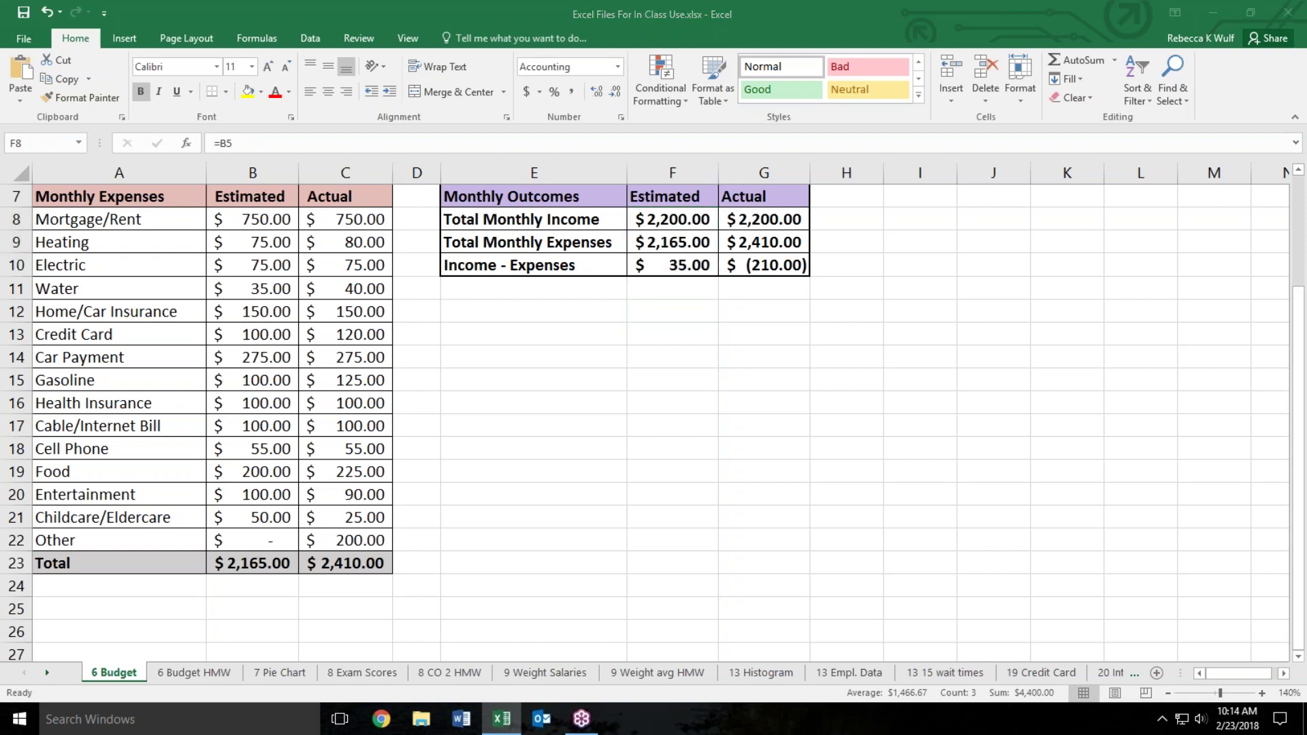
mouse_move(609, 27)
left_mouse_down()
mouse_move(453, 65)
mouse_move(545, 141)
mouse_move(658, 53)
left_mouse_up()
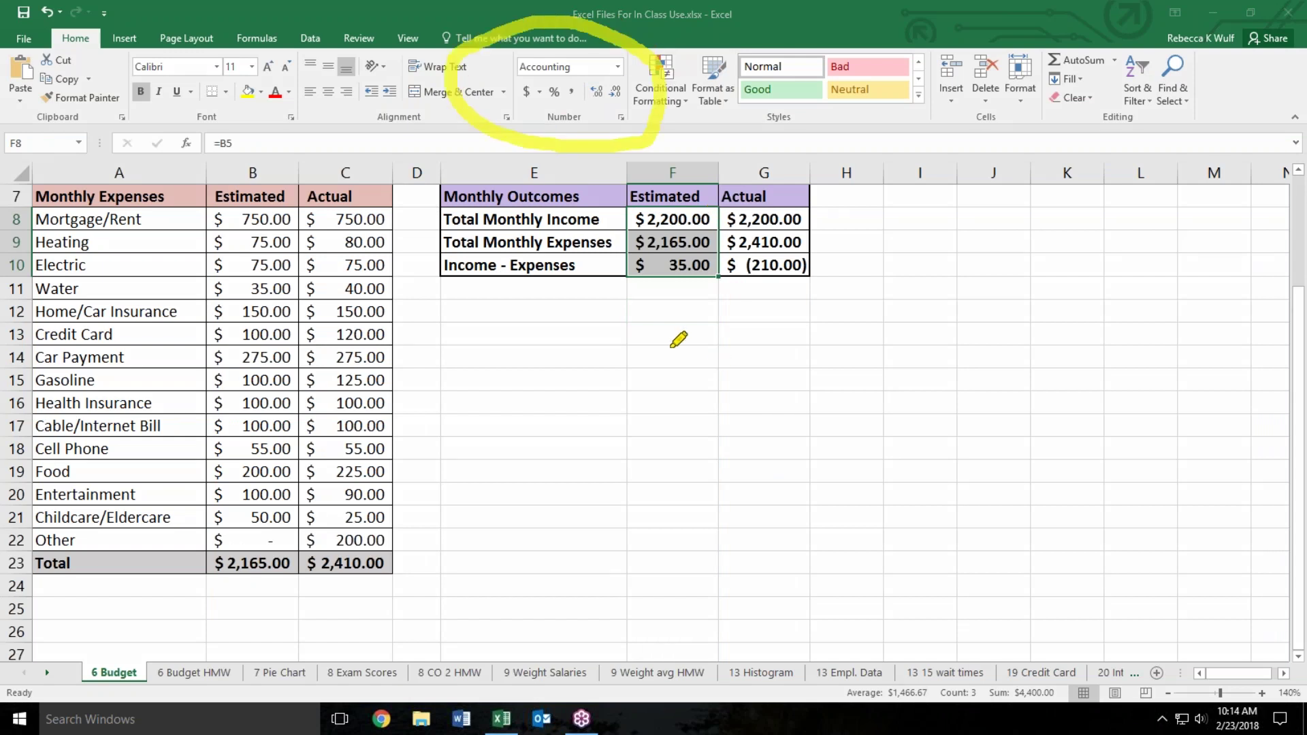
mouse_move(526, 81)
left_mouse_down()
mouse_move(526, 102)
mouse_move(572, 66)
mouse_move(620, 66)
left_mouse_up()
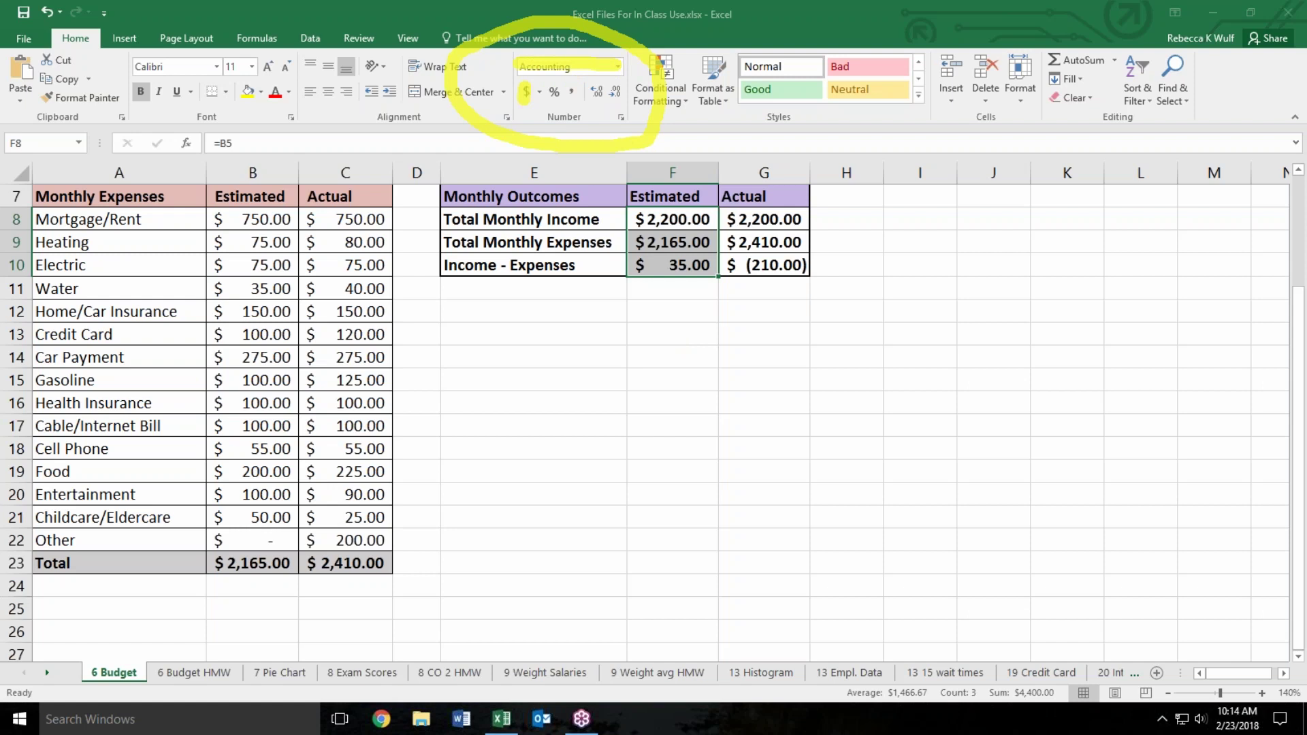
key("Escape")
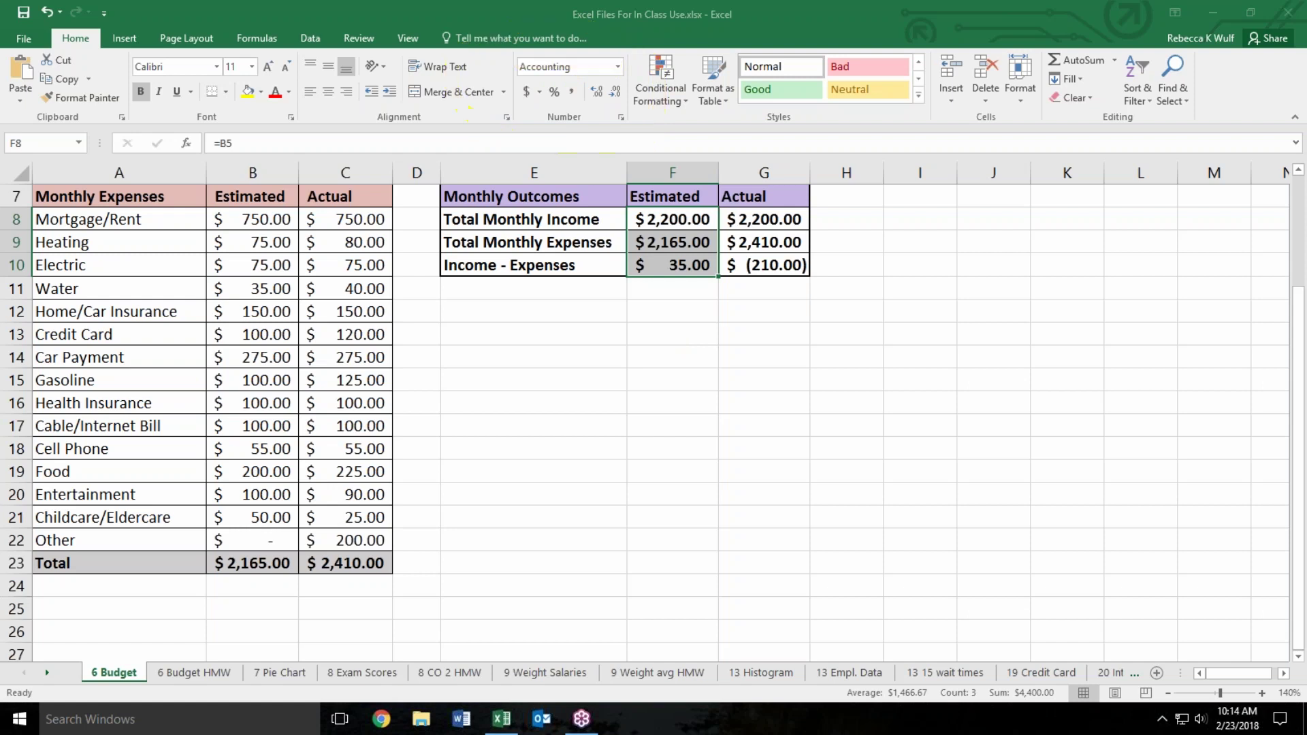
left_click(906, 379)
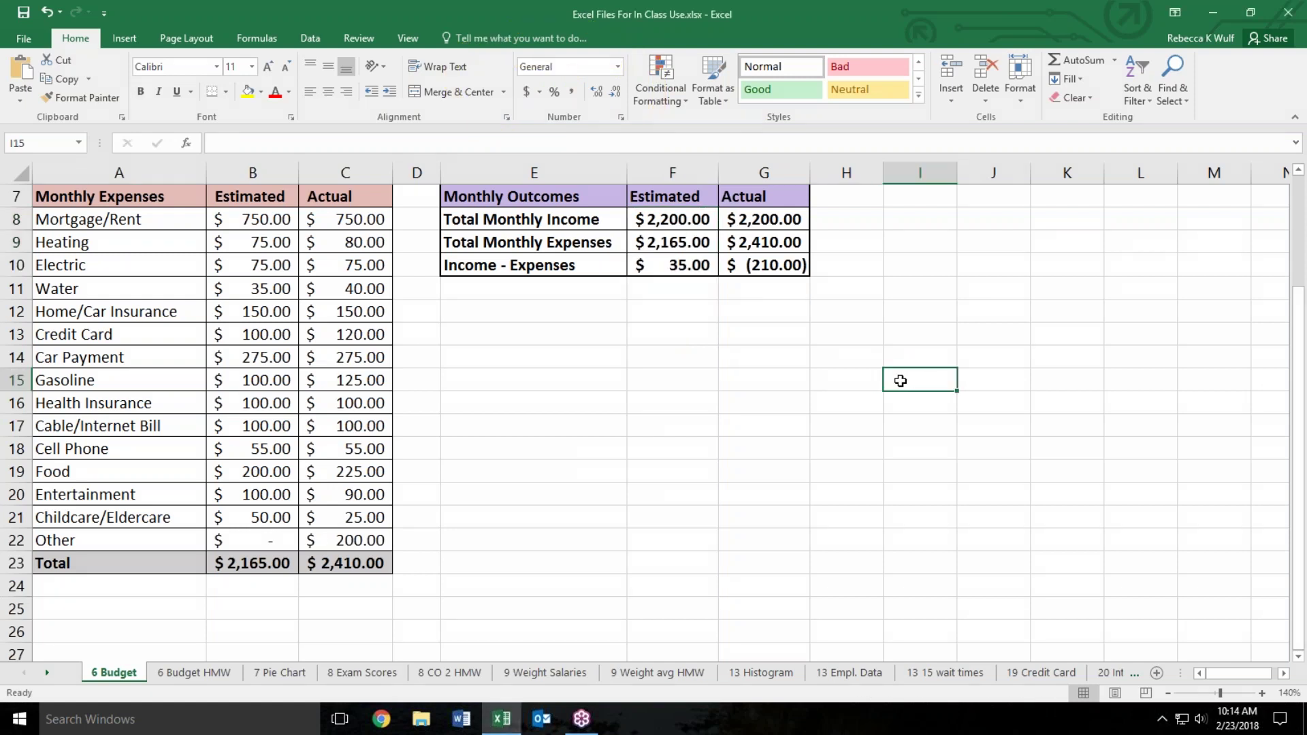
type("100")
key("Return")
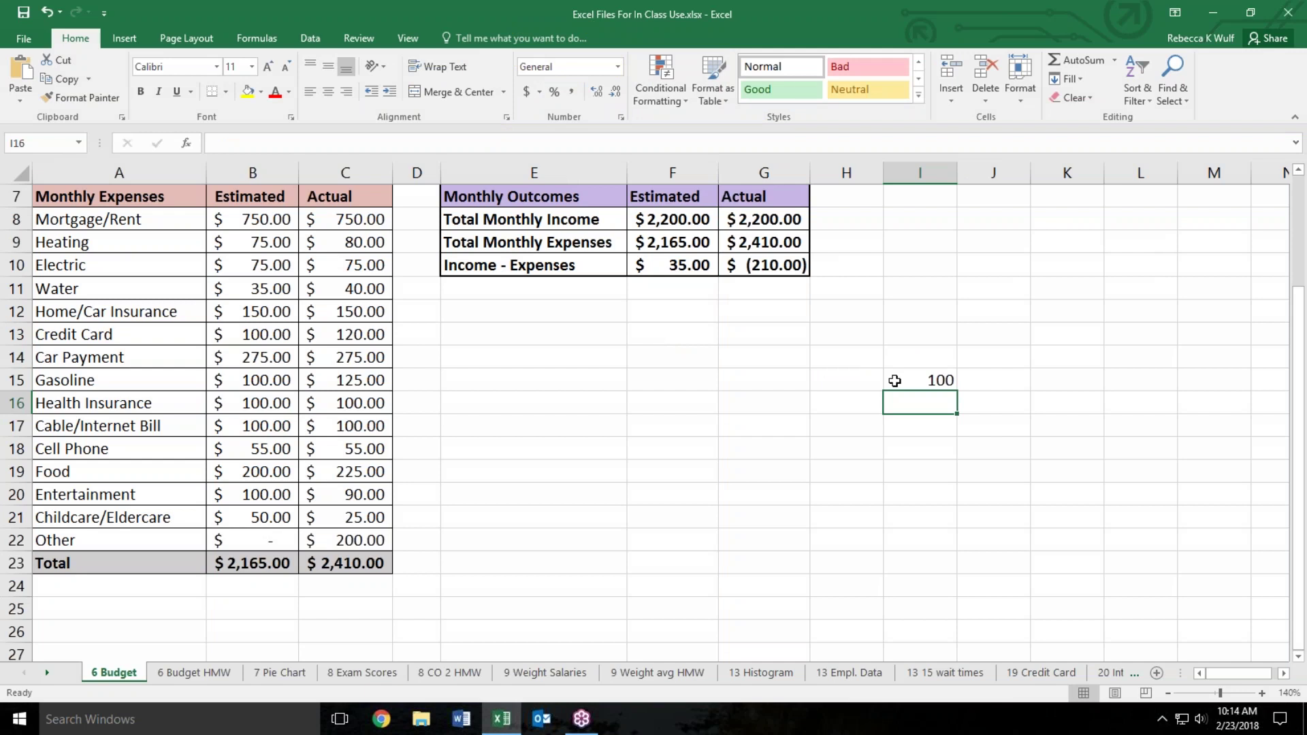
left_click(894, 381)
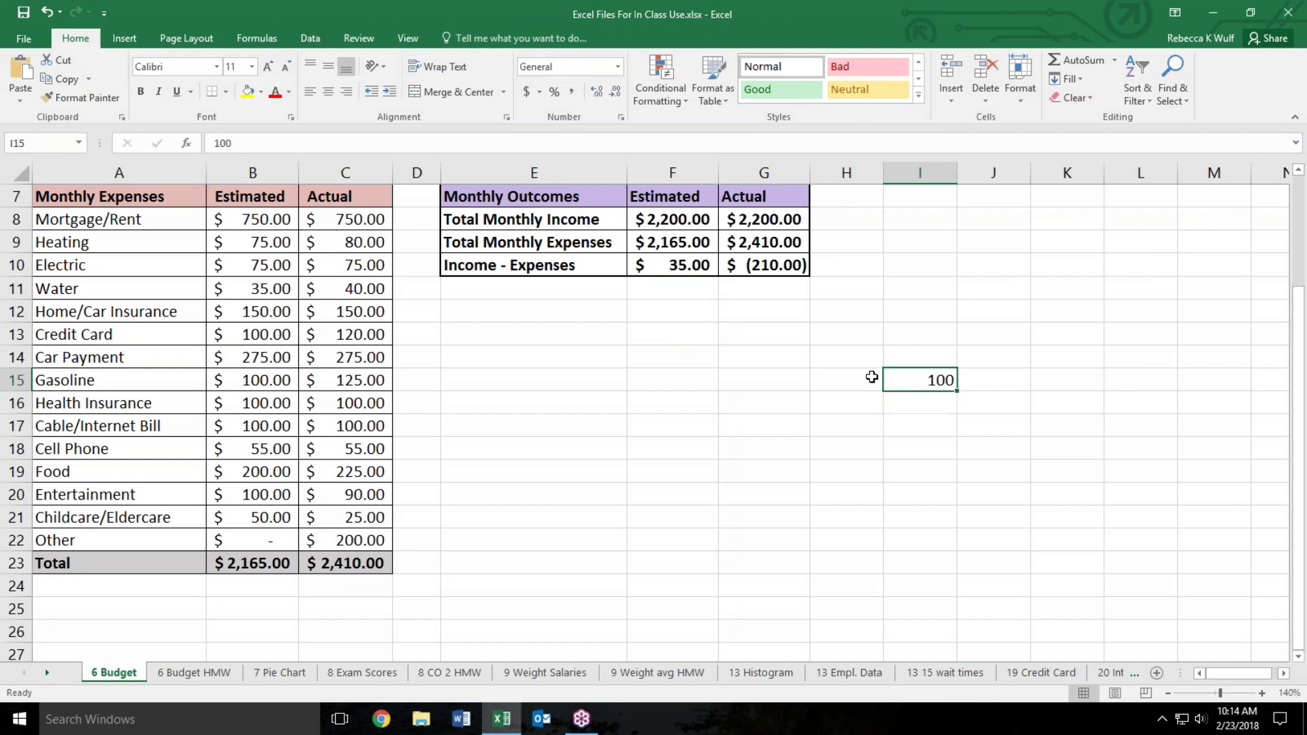
left_click(619, 67)
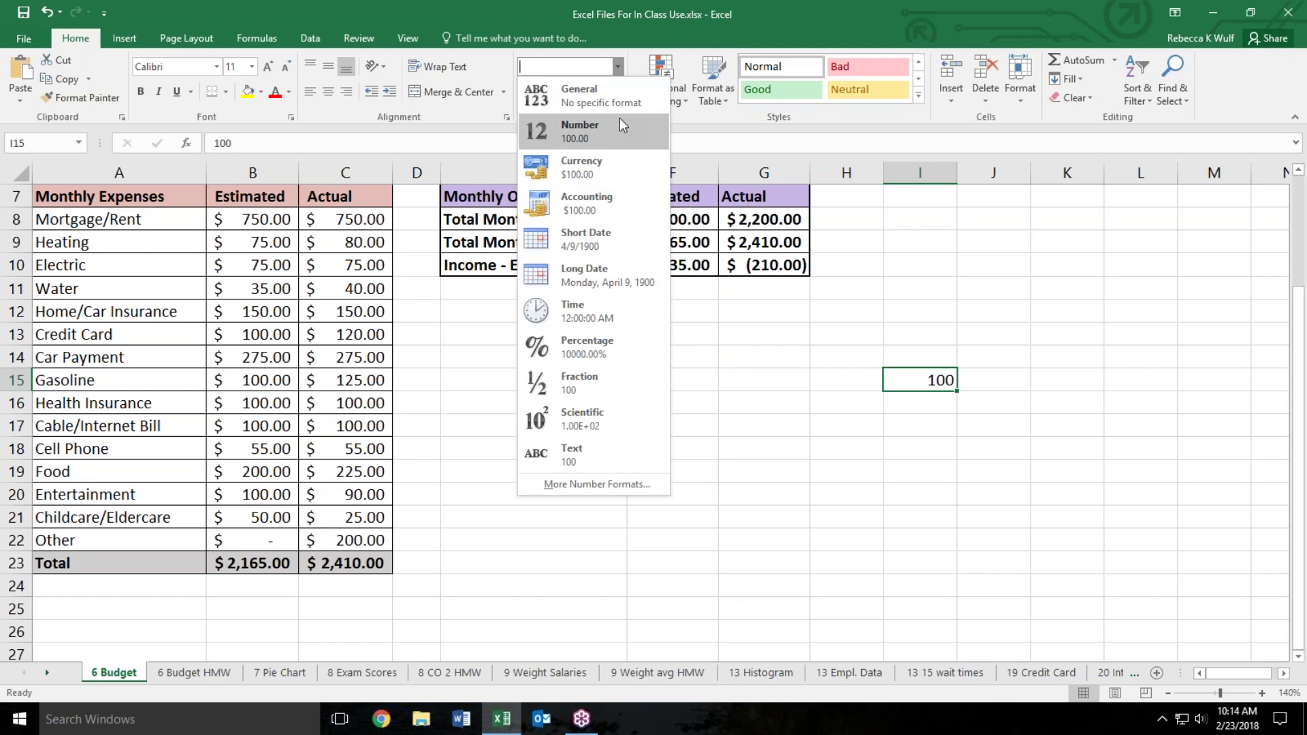
left_click(614, 164)
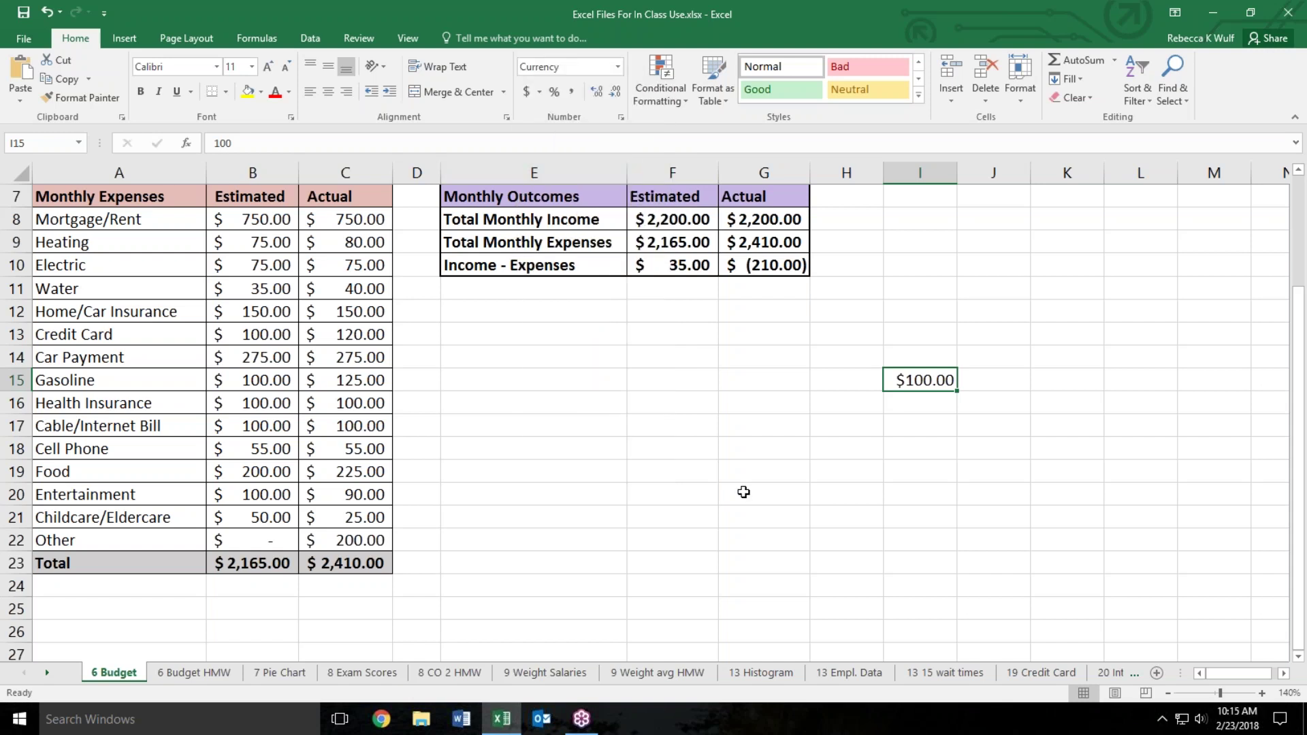
left_click(598, 92)
left_click(617, 93)
left_click(617, 94)
left_click(616, 94)
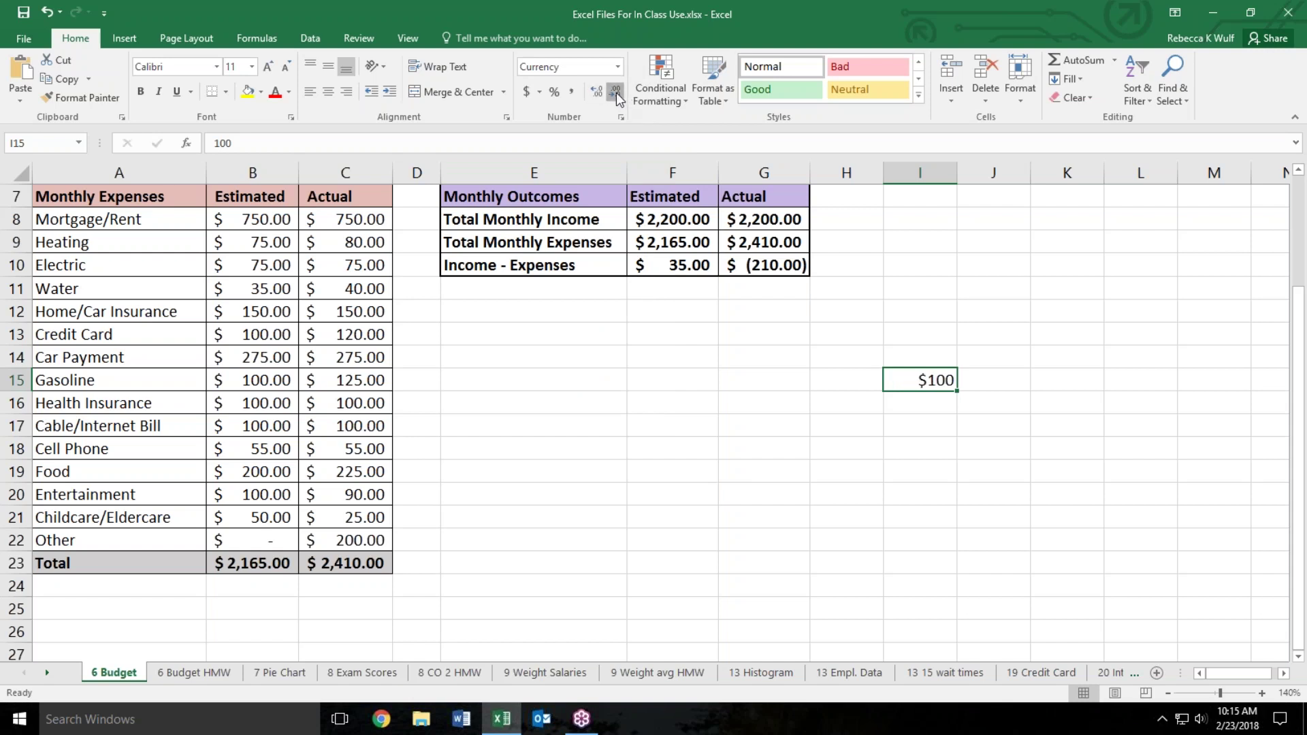
left_click(554, 92)
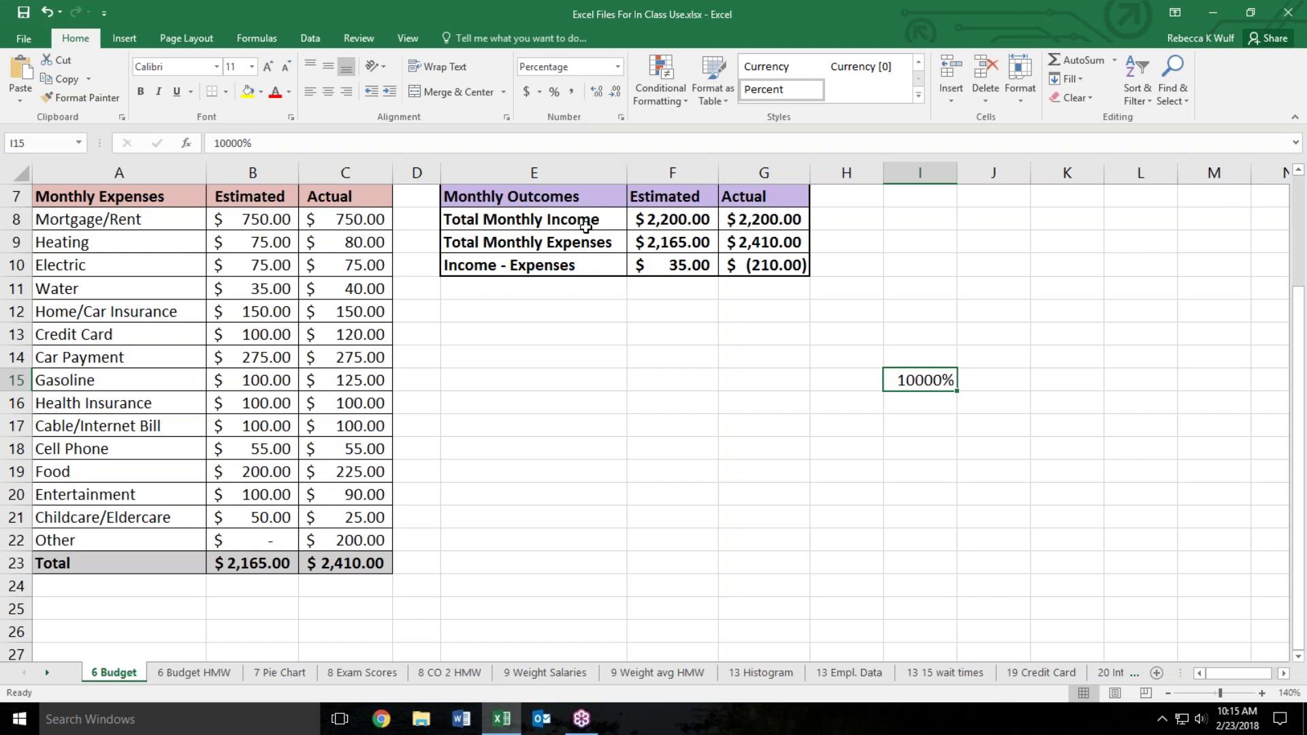
left_click(531, 91)
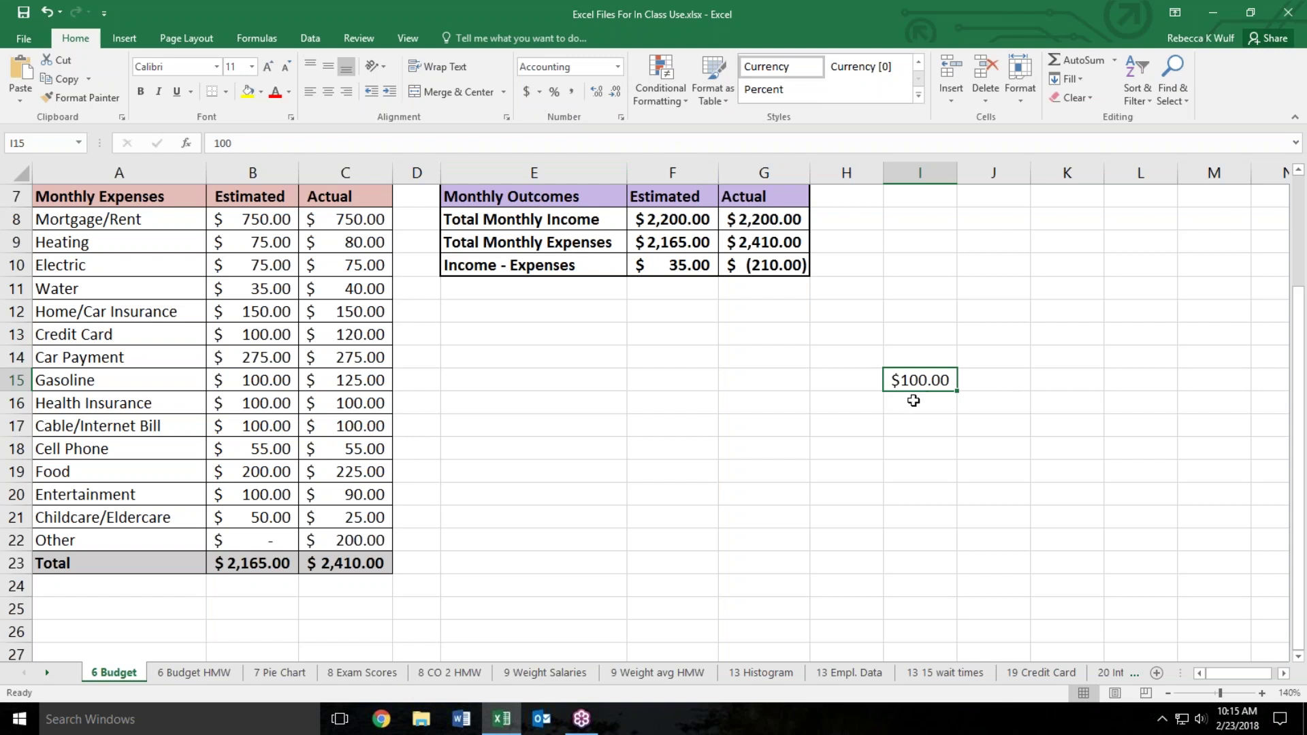
key("BackSpace")
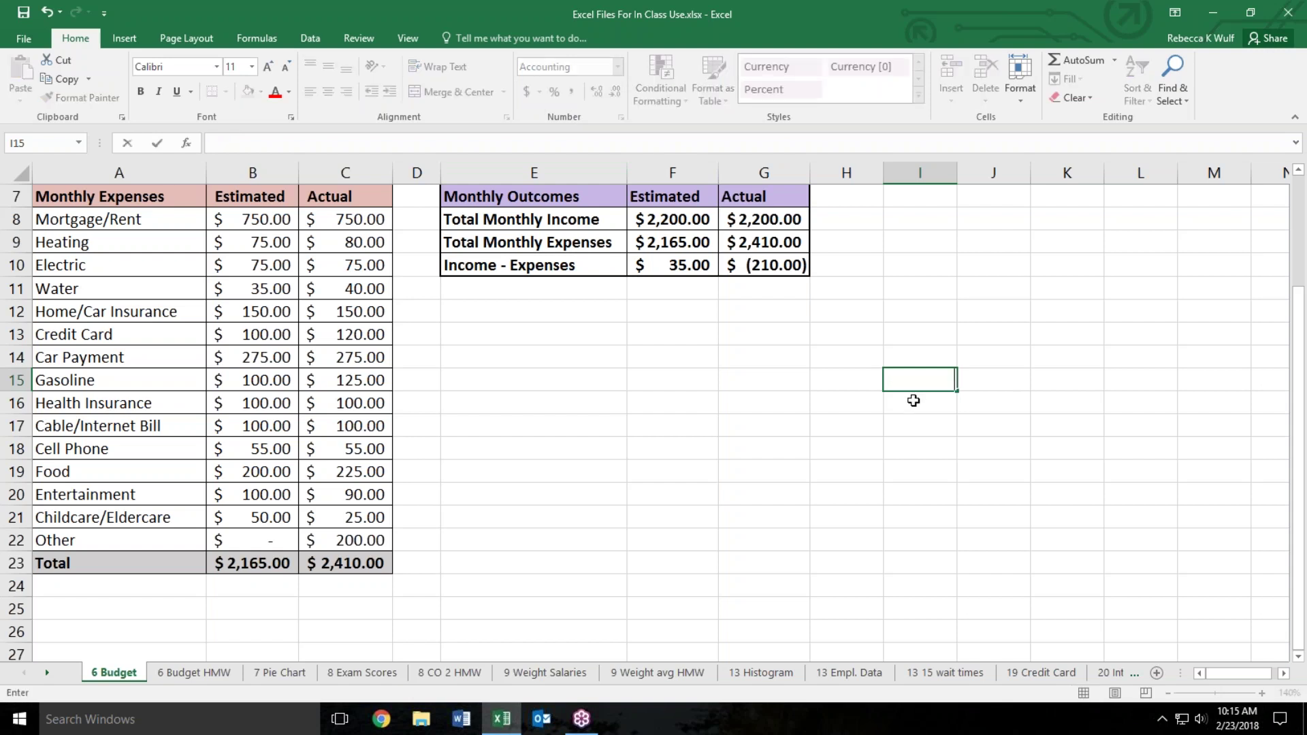
key("Return")
type("1/21")
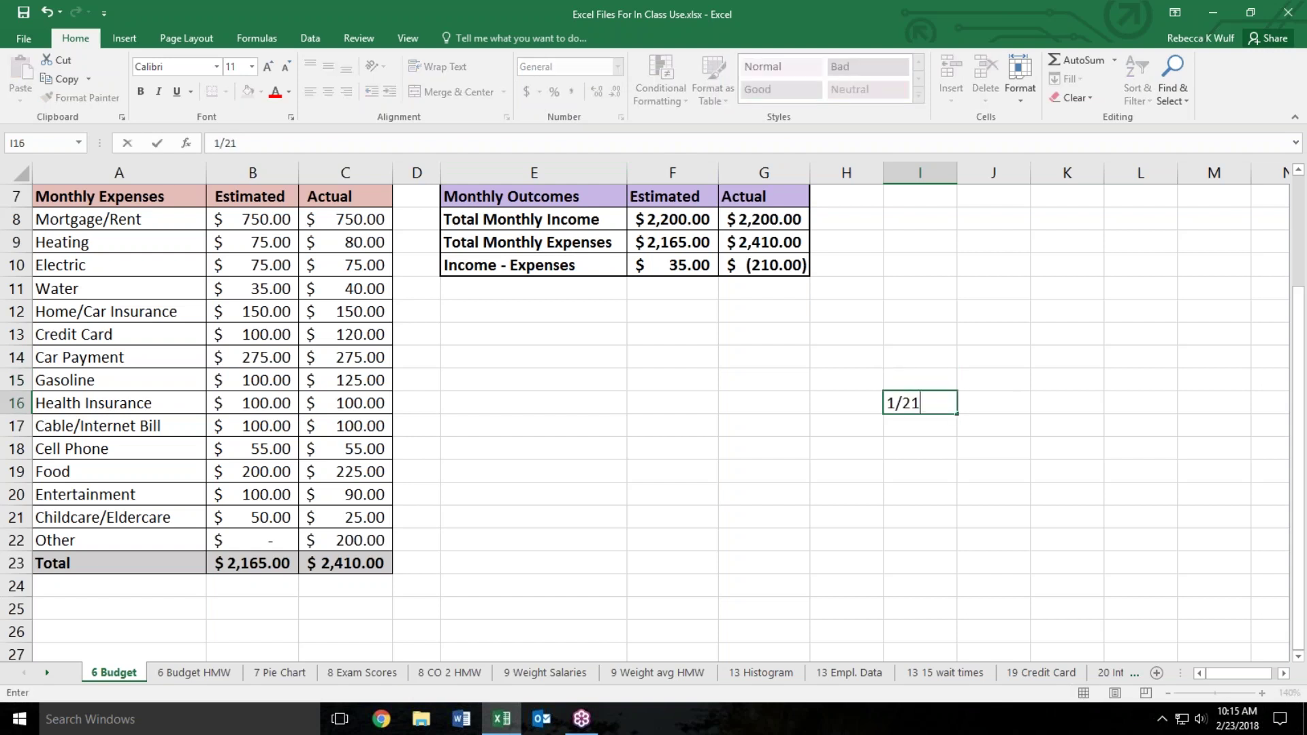
key("Return")
left_click(932, 405)
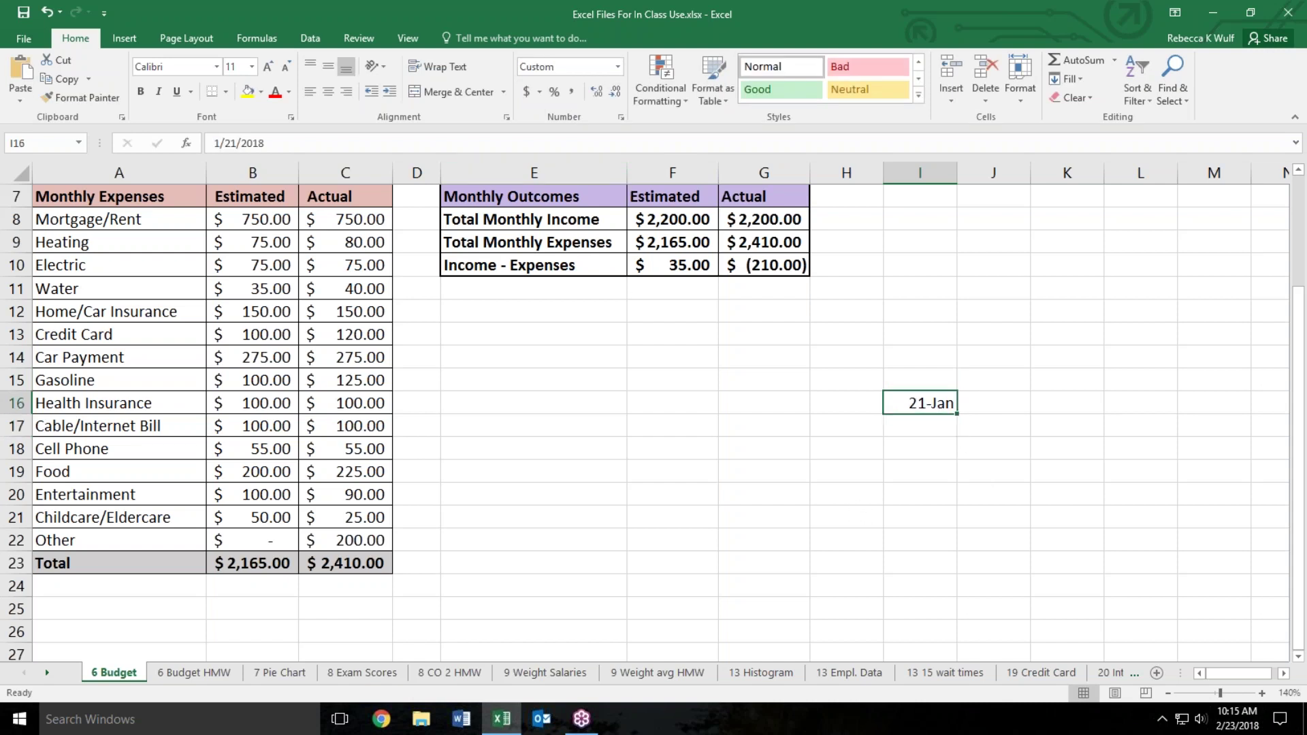
left_click(618, 66)
left_click(605, 134)
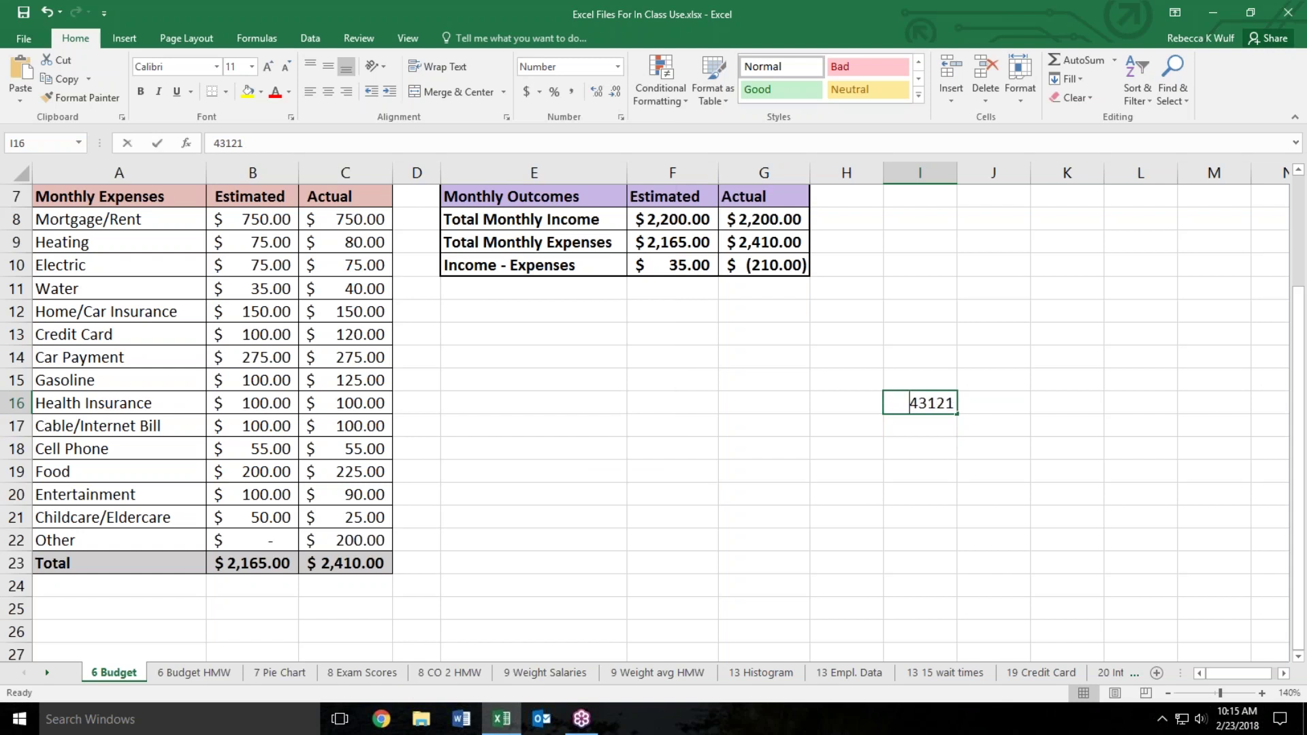
type("=1/20")
key("Return")
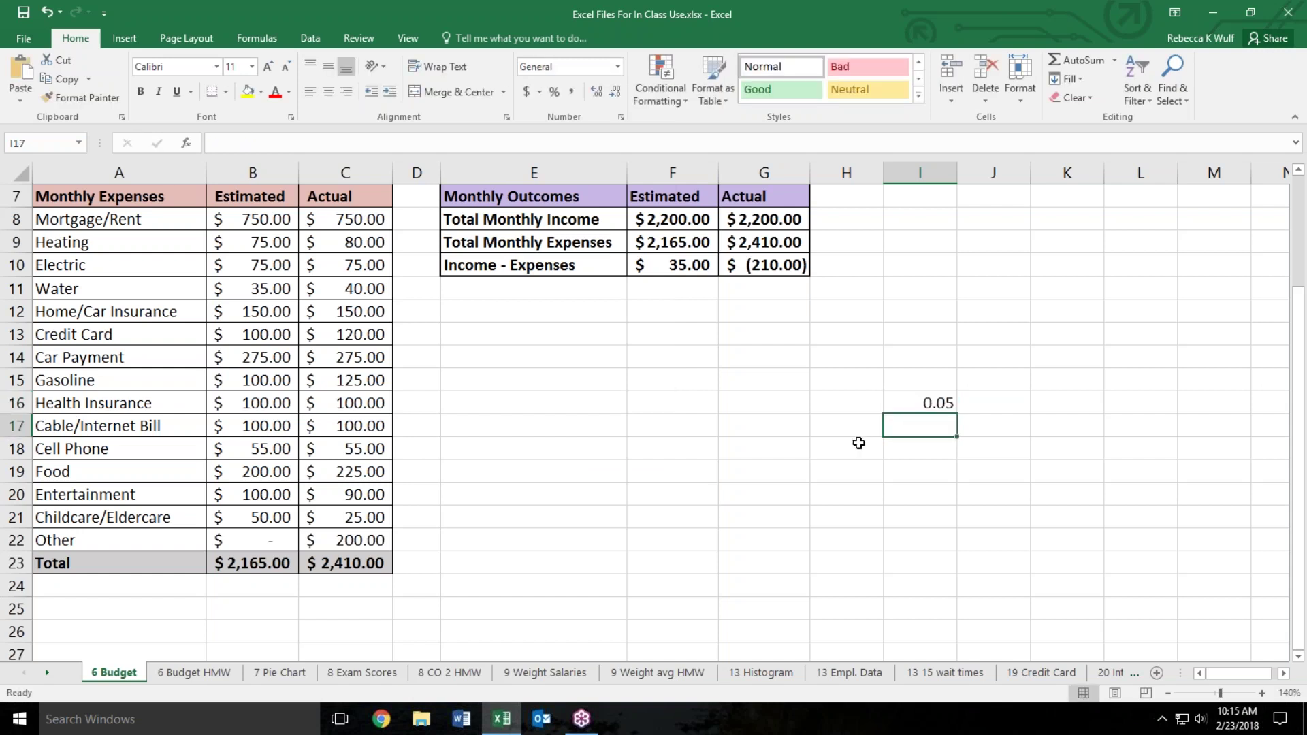
left_click(914, 400)
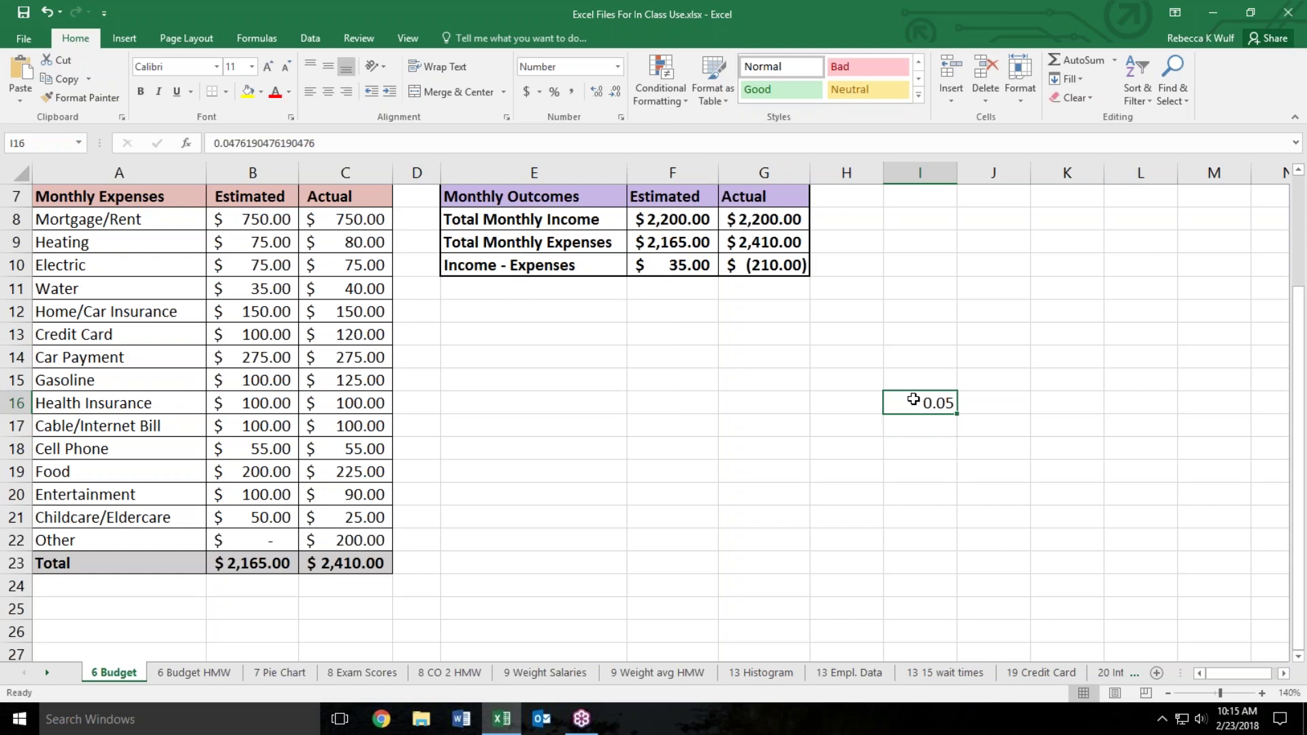
key("Delete")
- Give the Monthly Expenses table A7:C23 a thick outside border
left_click_drag(340, 562, 109, 197)
scroll(109, 198, "up", 2)
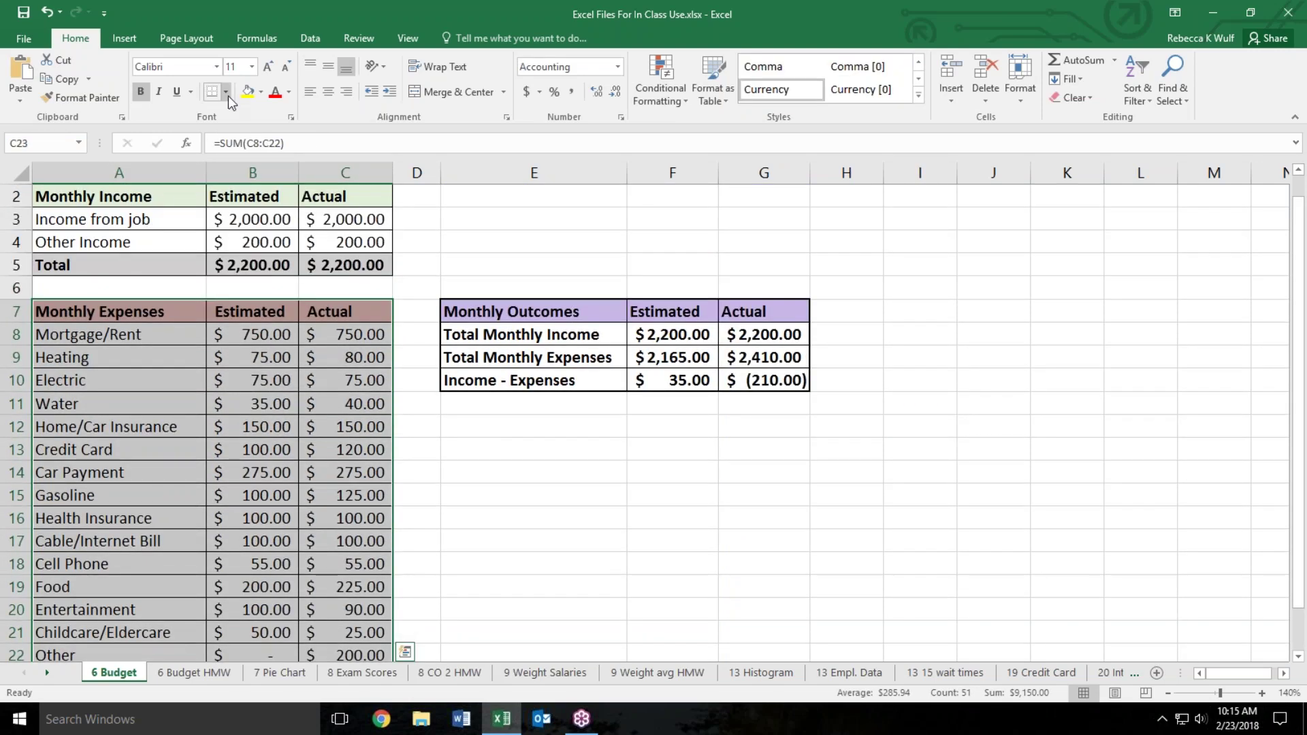
left_click(228, 96)
left_click(246, 268)
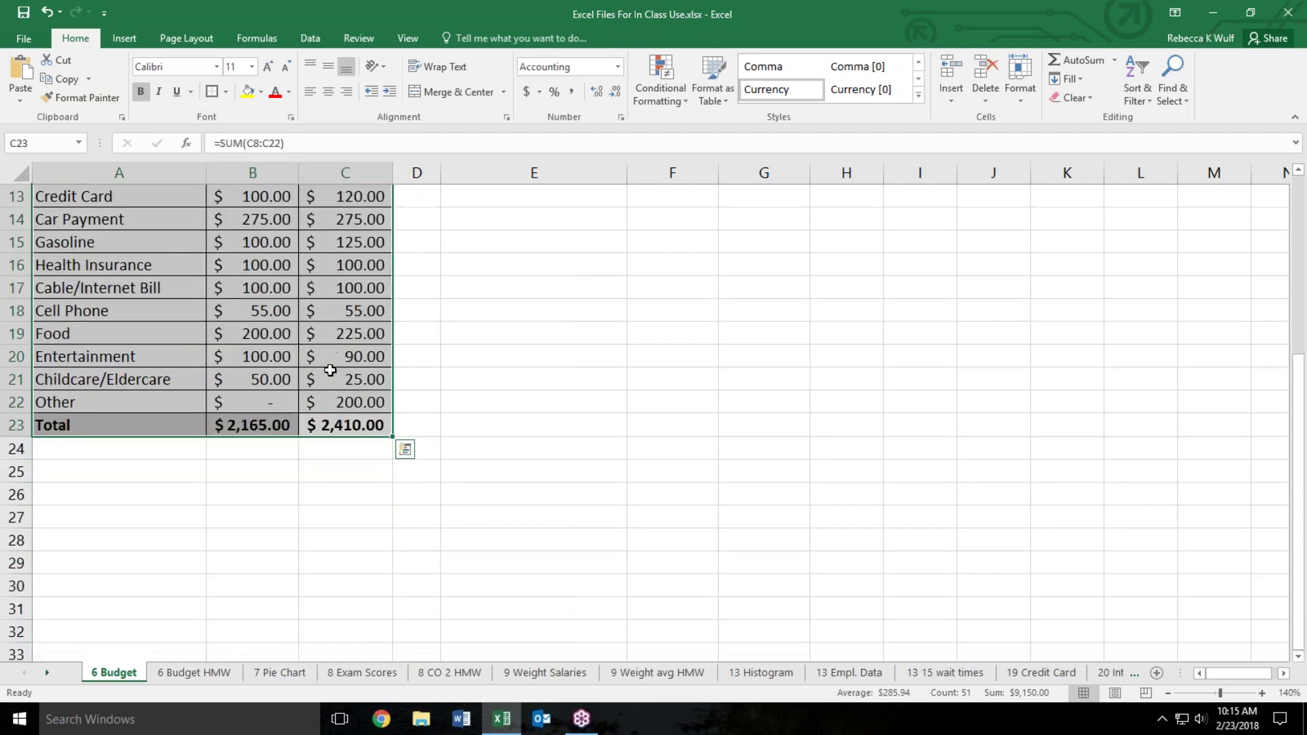
- Fill the A7:C7 header row yellow, remove bold and underline the header text
scroll(272, 312, "up", 4)
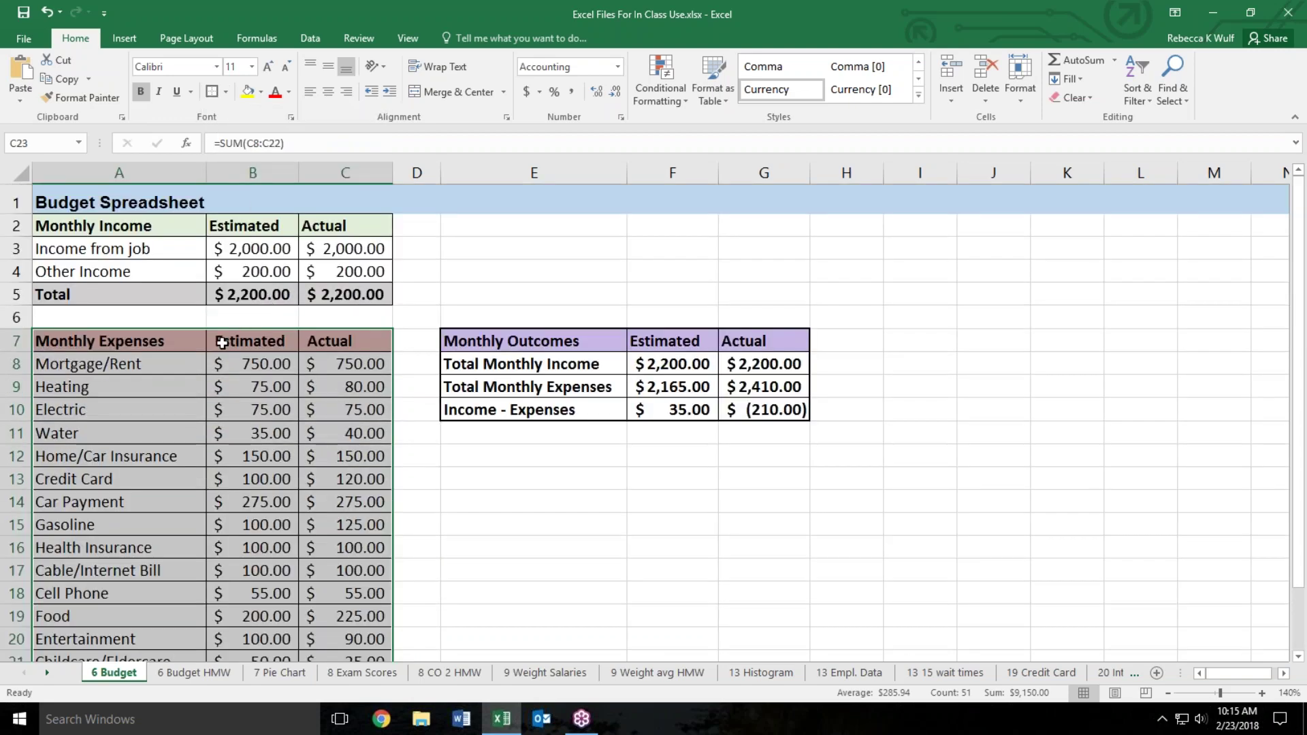
left_click_drag(116, 338, 330, 341)
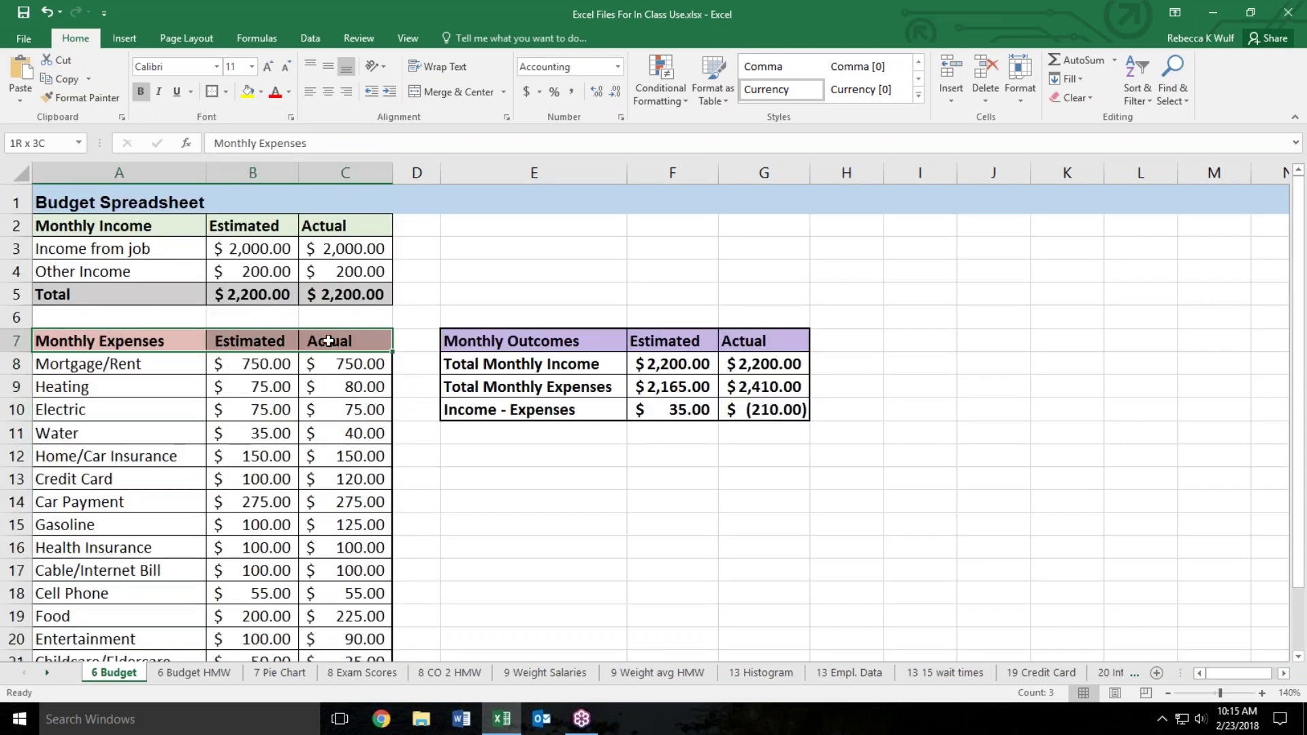
left_click(248, 92)
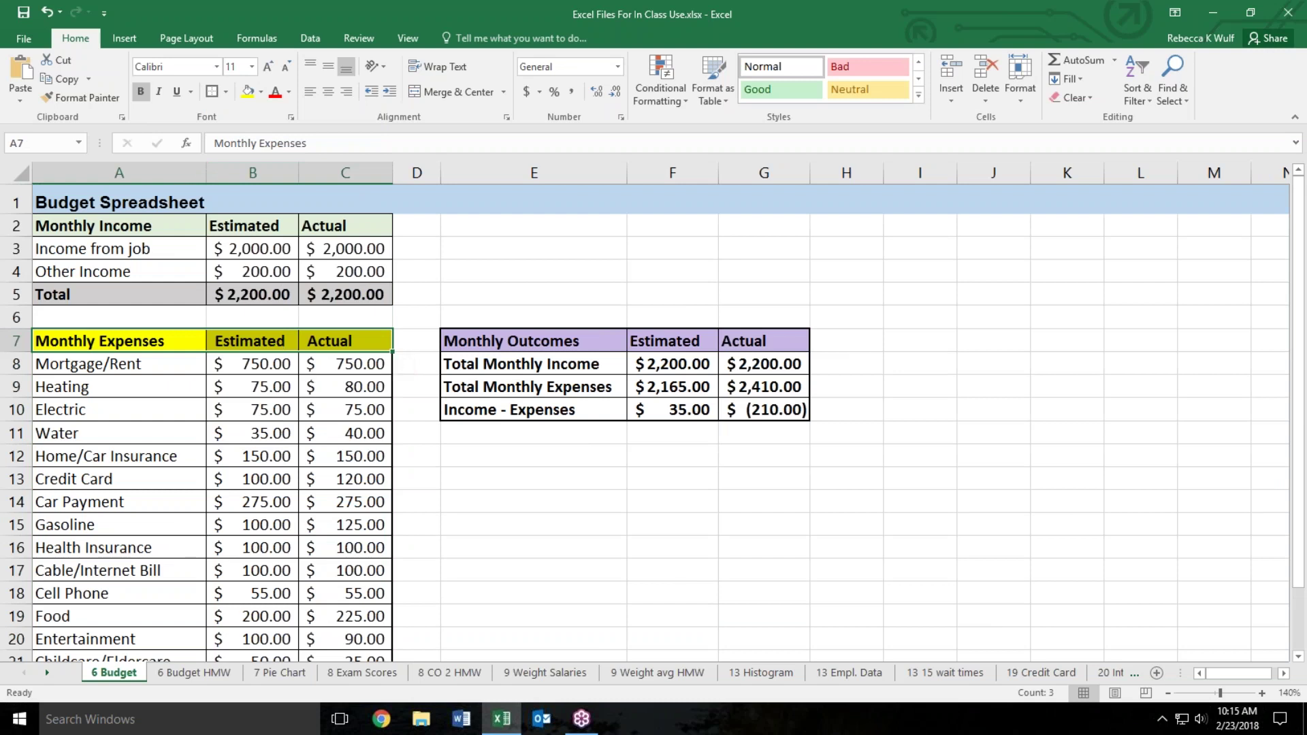
left_click(158, 92)
left_click(140, 91)
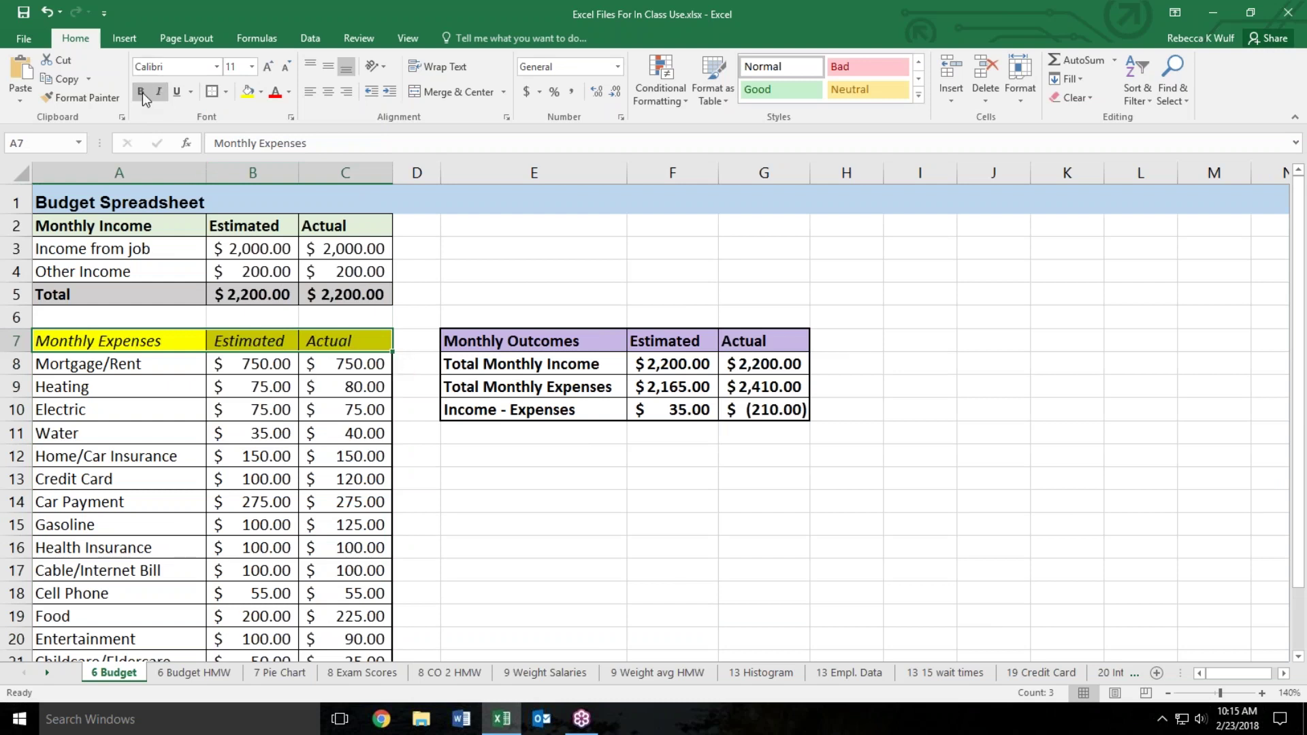
left_click(159, 91)
left_click(177, 91)
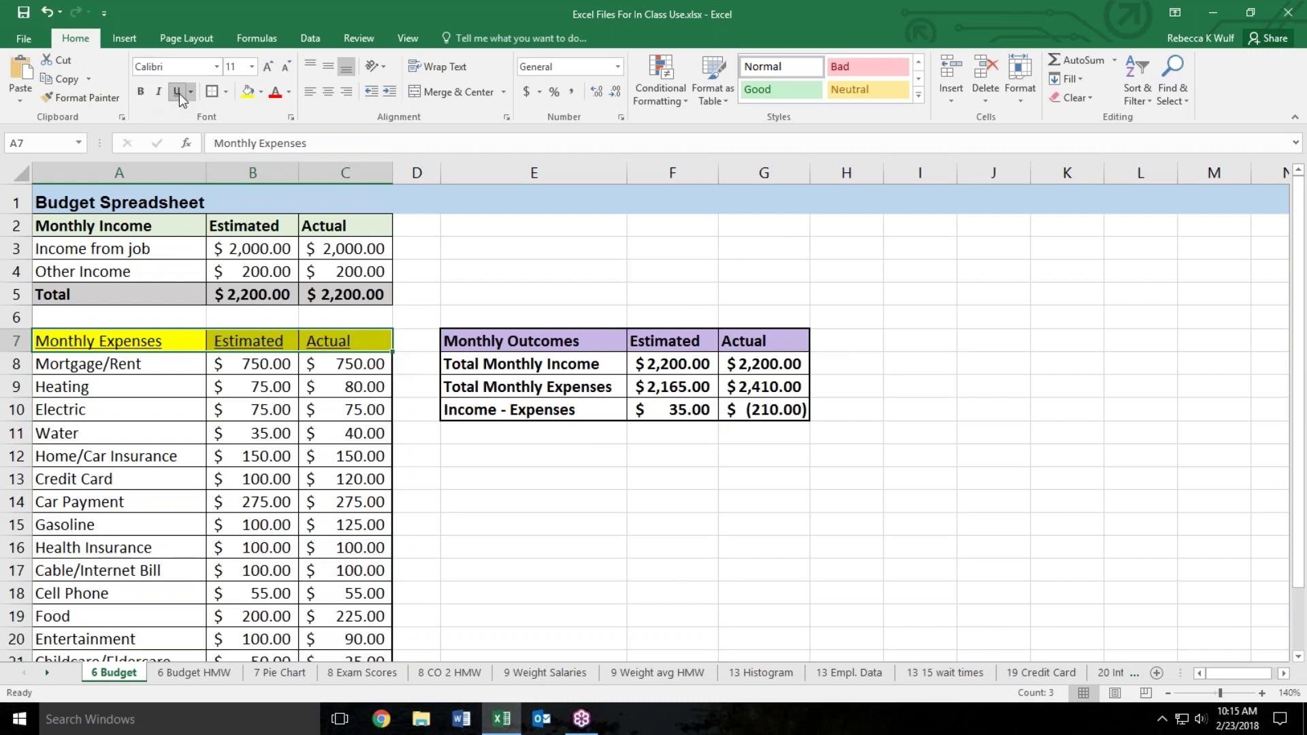
left_click(216, 66)
left_click(378, 434)
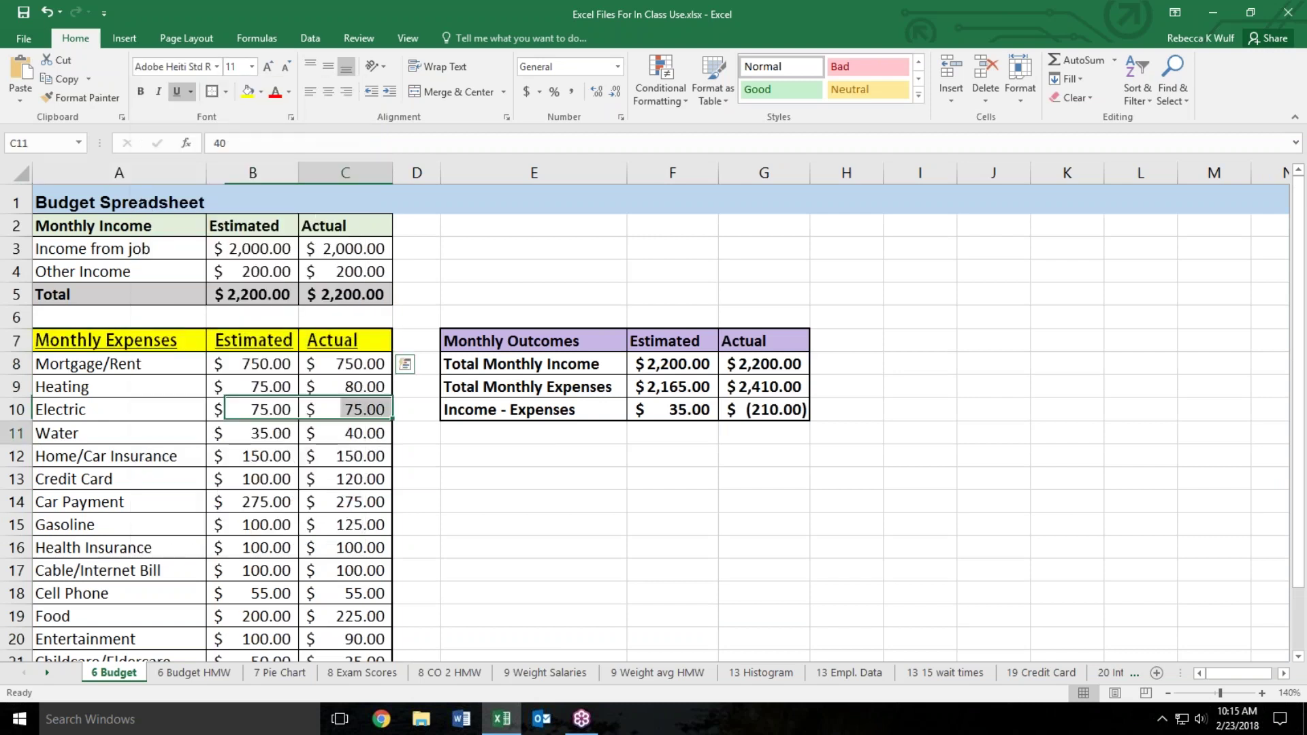